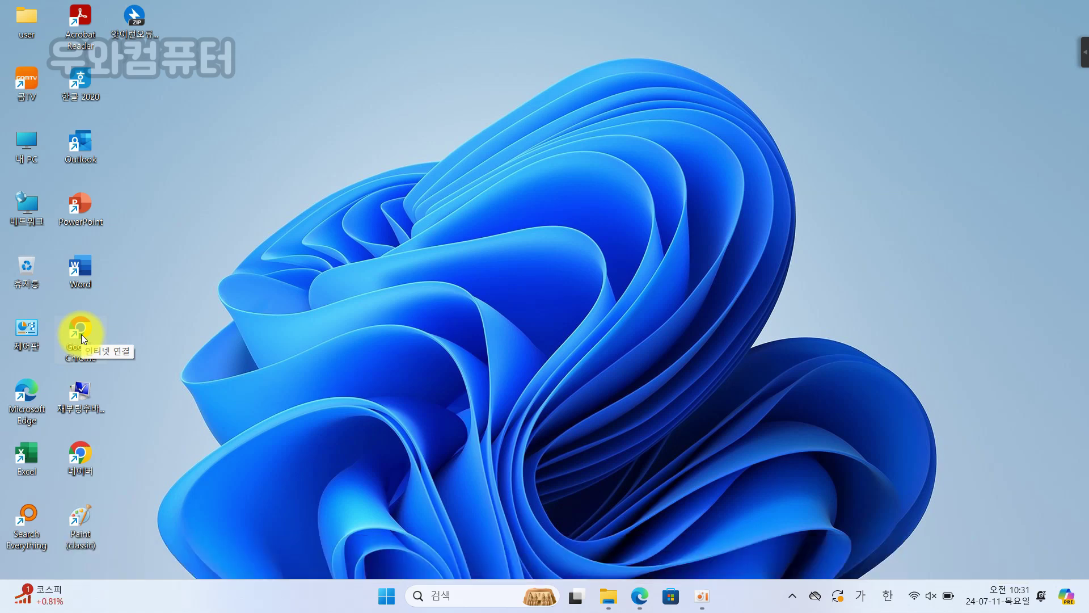
Launch Google Chrome and open its privacy and security settings (개인 정보 보호 및 보안)
{"action": "double_click", "coordinate": [81, 335]}
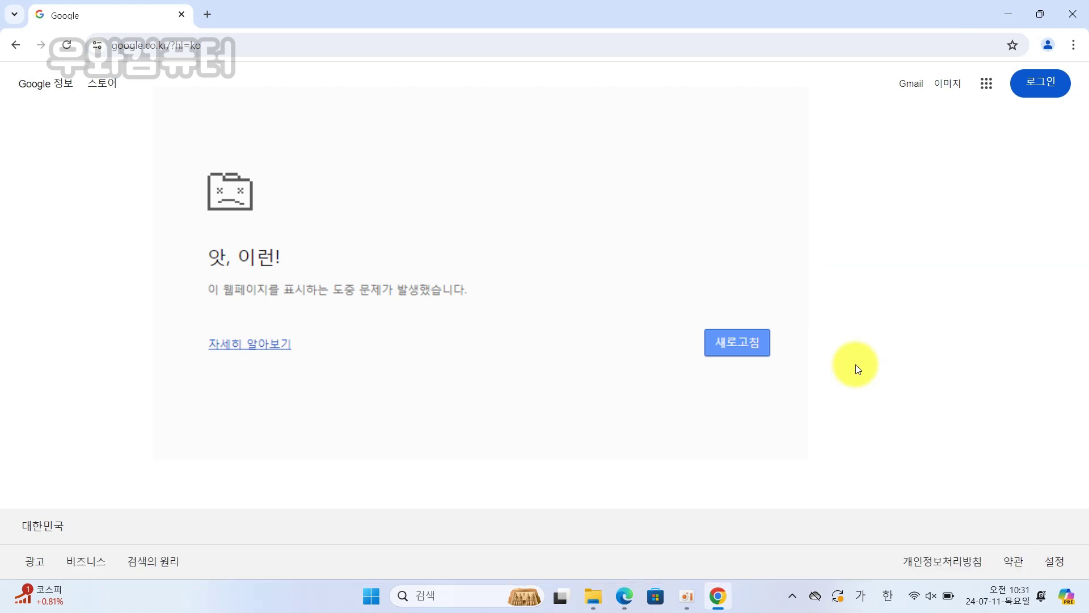
{"action": "left_click", "coordinate": [1071, 47]}
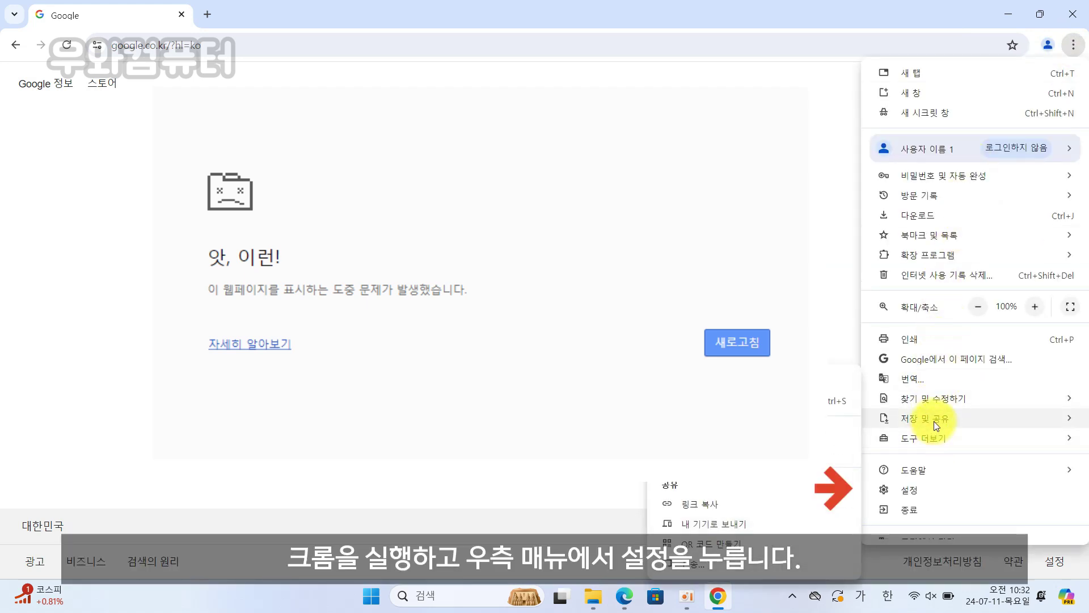
{"action": "mouse_move", "coordinate": [915, 477]}
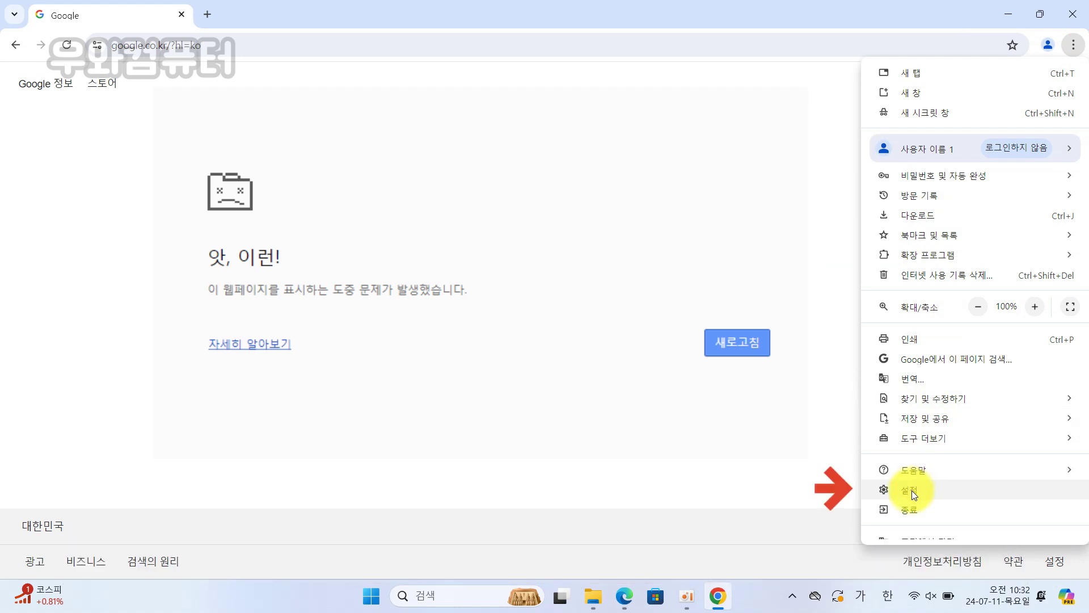
{"action": "left_click", "coordinate": [911, 490]}
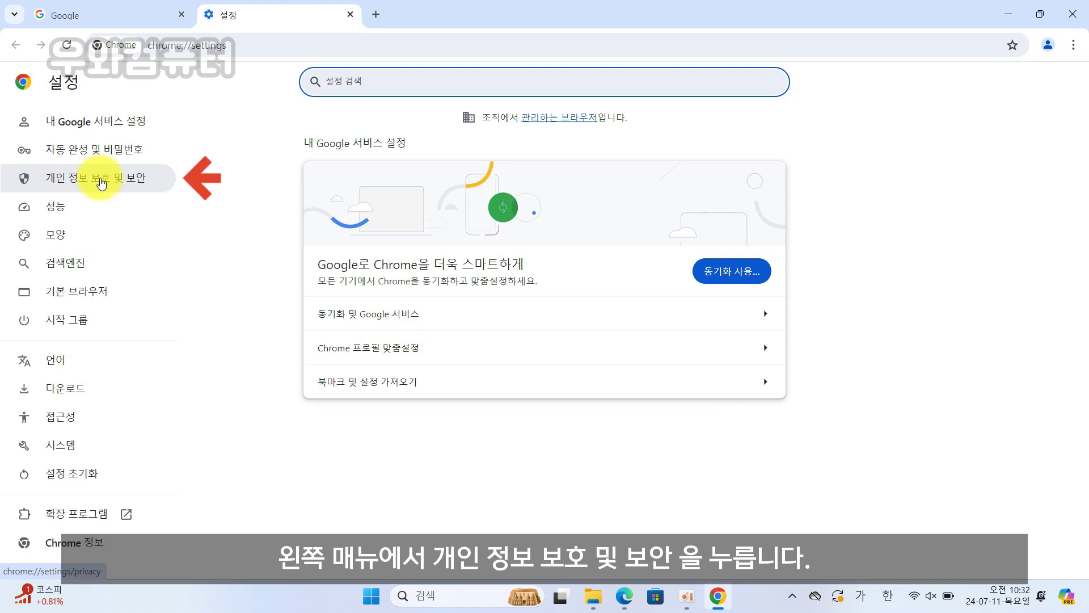
{"action": "left_click", "coordinate": [101, 181]}
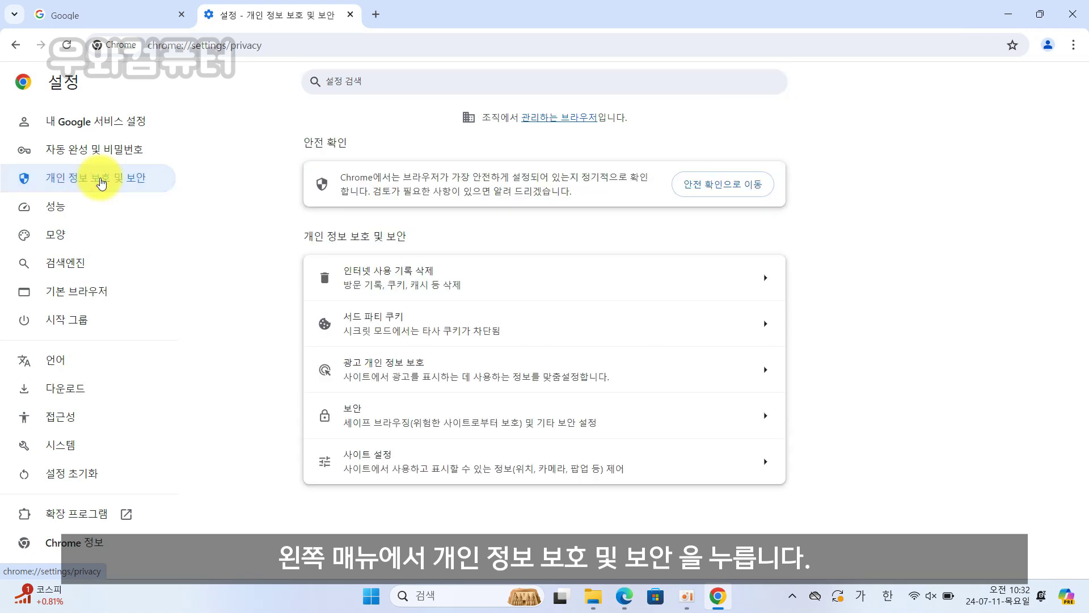
Delete the browsing history, cookies and cached files with the basic (기본) options over the whole period (전체 기간)
{"action": "left_click", "coordinate": [736, 279]}
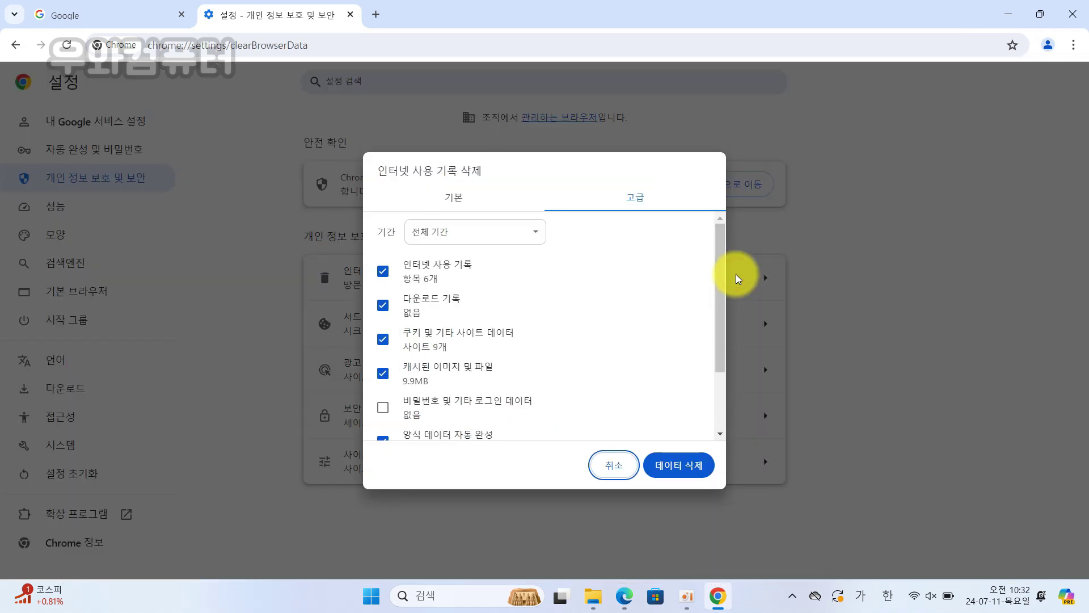
{"action": "left_click", "coordinate": [479, 199]}
{"action": "left_click", "coordinate": [479, 231]}
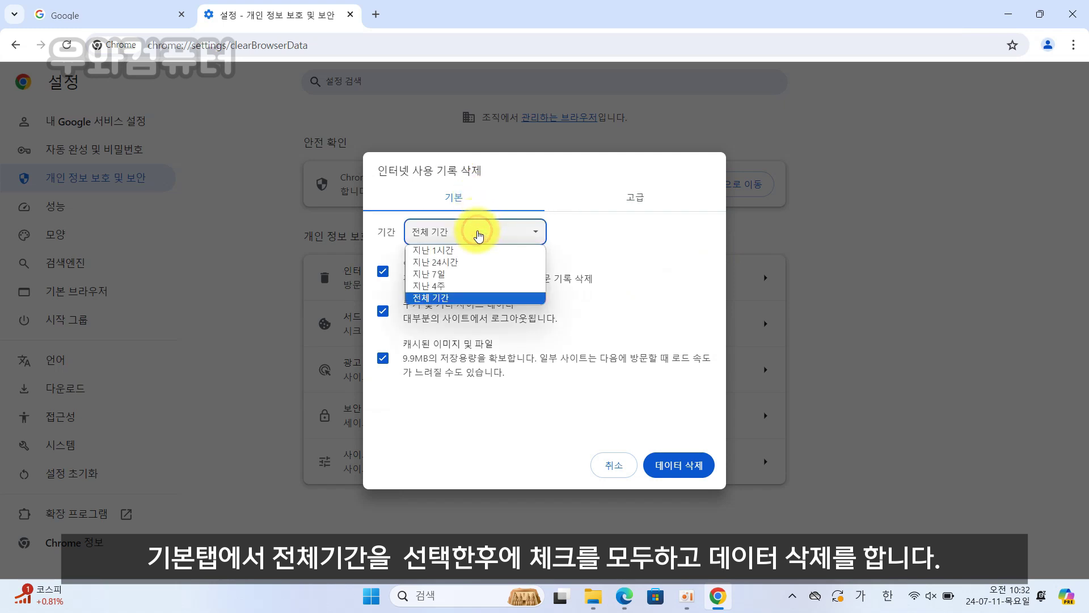
{"action": "left_click", "coordinate": [464, 299]}
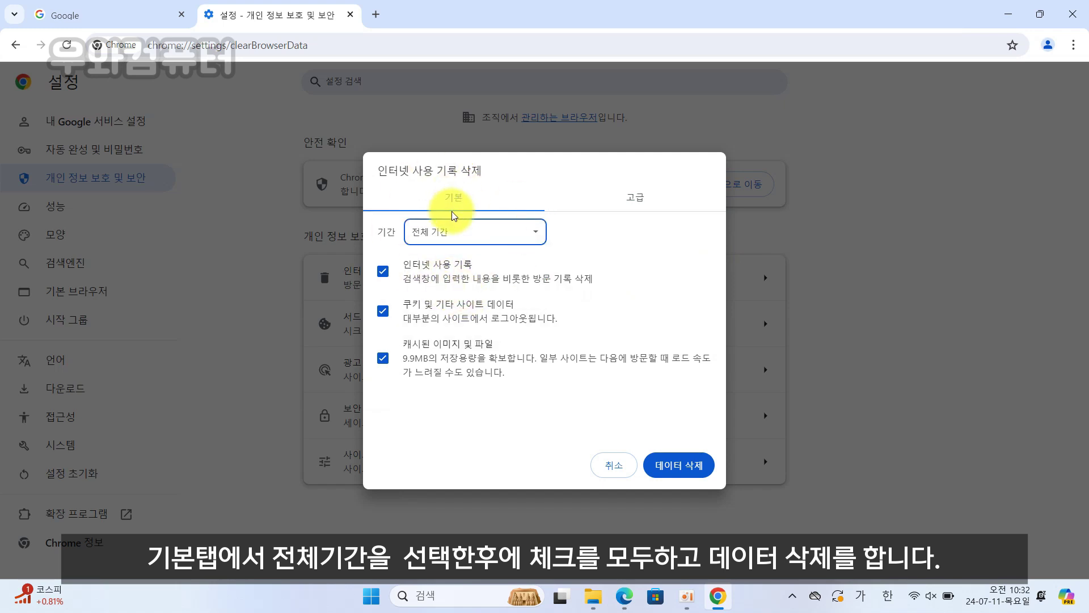
{"action": "left_click", "coordinate": [688, 470]}
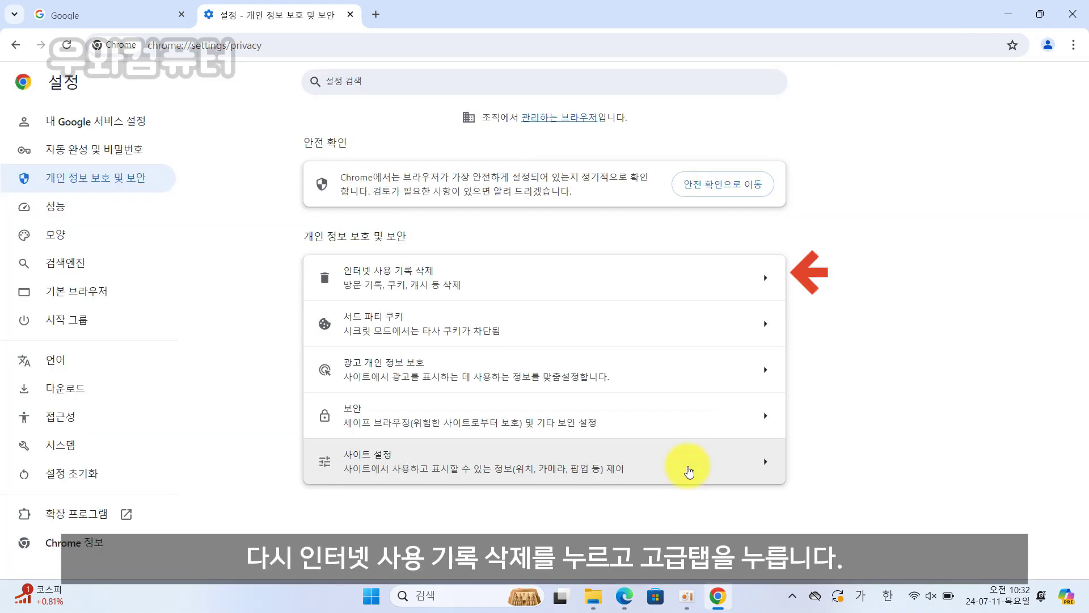
Reopen the browsing data deletion with the advanced (고급) options and set its period to 전체 기간
{"action": "left_click", "coordinate": [665, 283]}
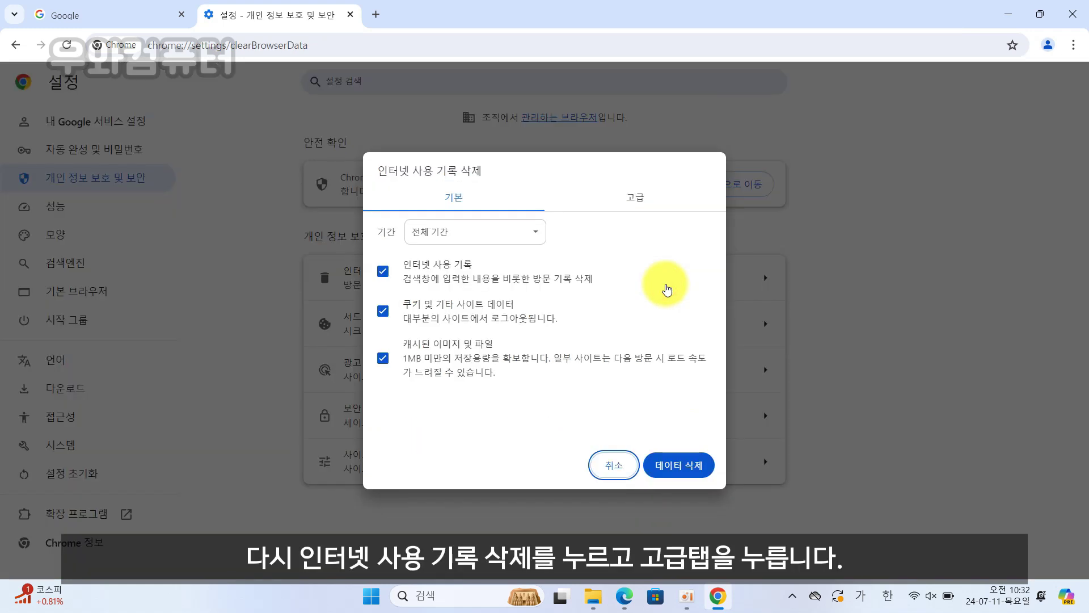
{"action": "left_click", "coordinate": [636, 200]}
{"action": "left_click", "coordinate": [483, 235]}
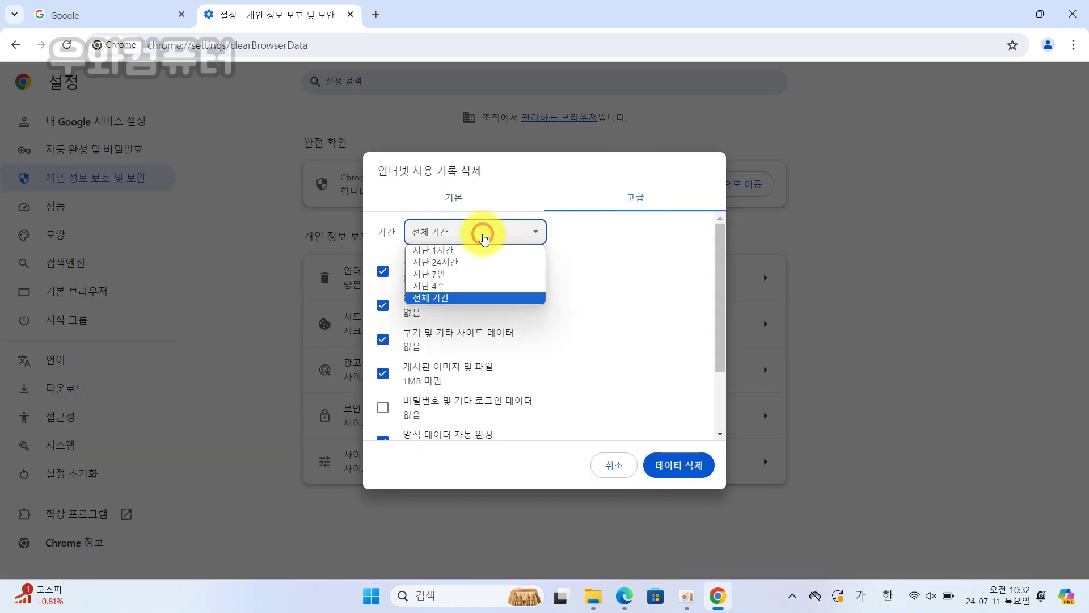
{"action": "left_click", "coordinate": [448, 297]}
Exclude autofill form data, site settings and hosted app data, and delete the browsing history, download history, cookies and cached files
{"action": "scroll", "coordinate": [599, 321], "scroll_direction": "down", "scroll_amount": 3}
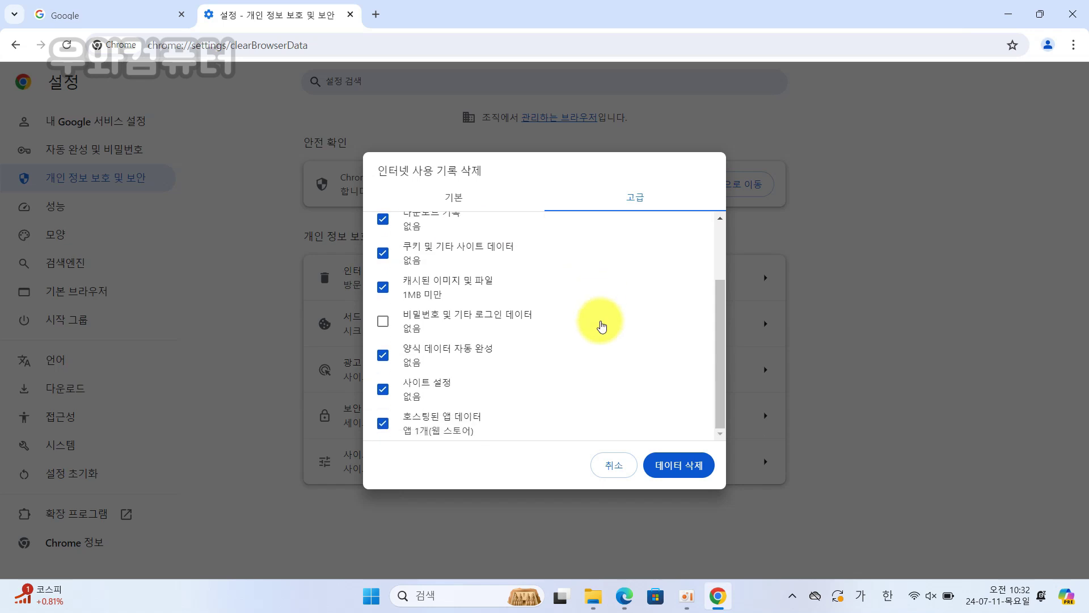
{"action": "scroll", "coordinate": [442, 261], "scroll_direction": "up", "scroll_amount": 3}
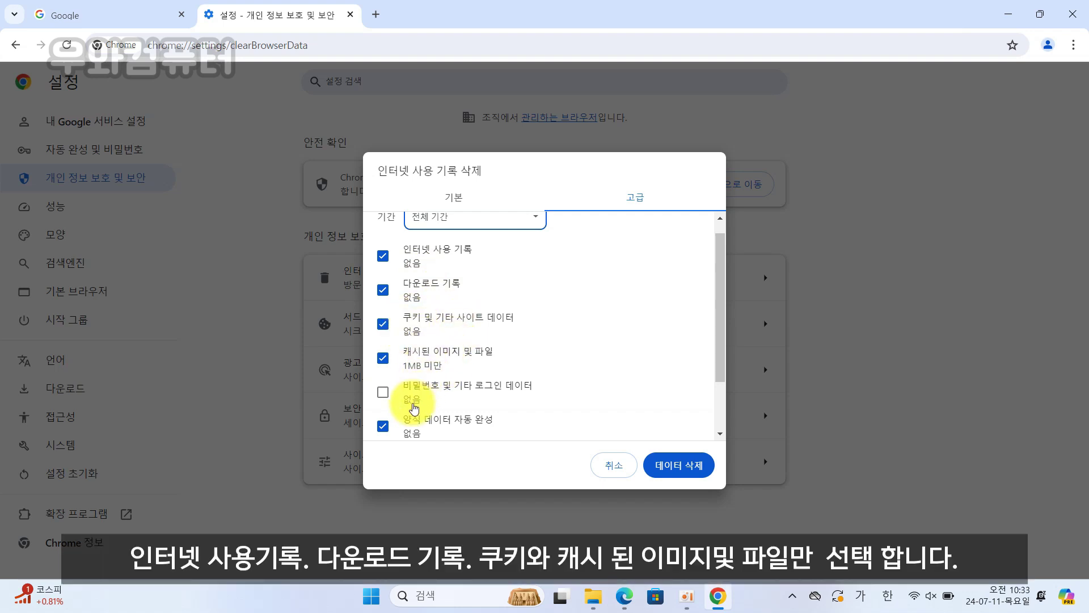
{"action": "left_click", "coordinate": [382, 424]}
{"action": "scroll", "coordinate": [391, 428], "scroll_direction": "down", "scroll_amount": 1}
{"action": "left_click", "coordinate": [382, 389]}
{"action": "left_click", "coordinate": [385, 425]}
{"action": "scroll", "coordinate": [405, 425], "scroll_direction": "up", "scroll_amount": 2}
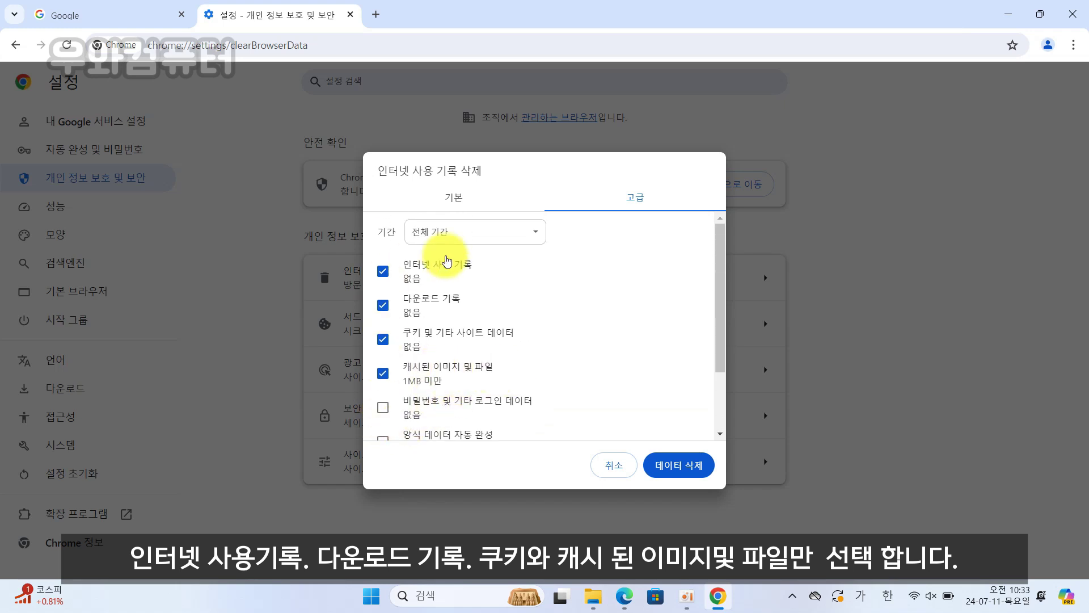
{"action": "left_click", "coordinate": [677, 469]}
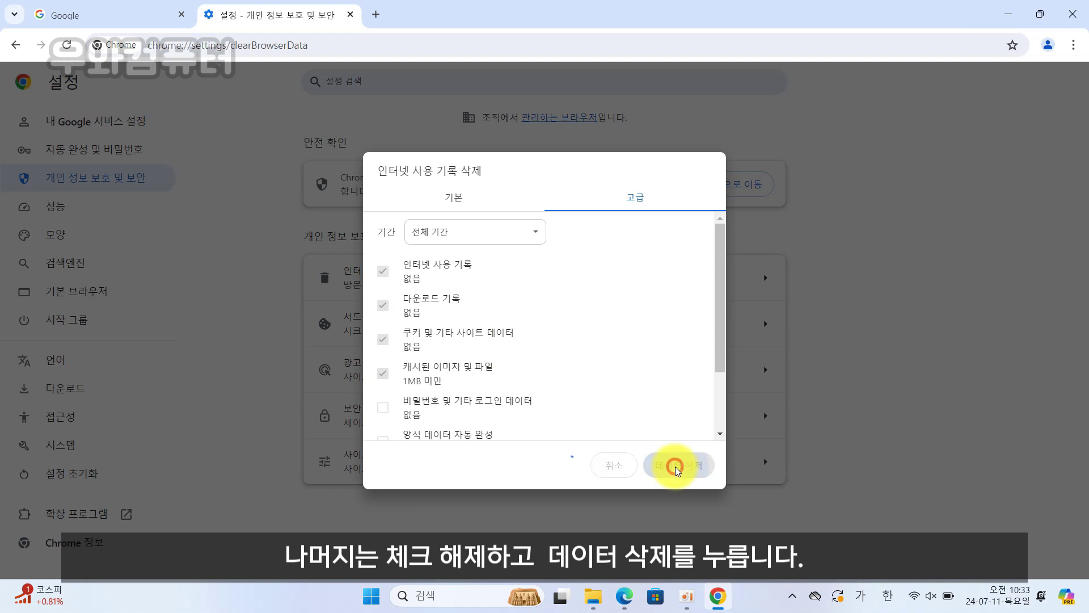
Review the basic and advanced browsing data options again and leave the dialog without deleting anything
{"action": "left_click", "coordinate": [634, 295]}
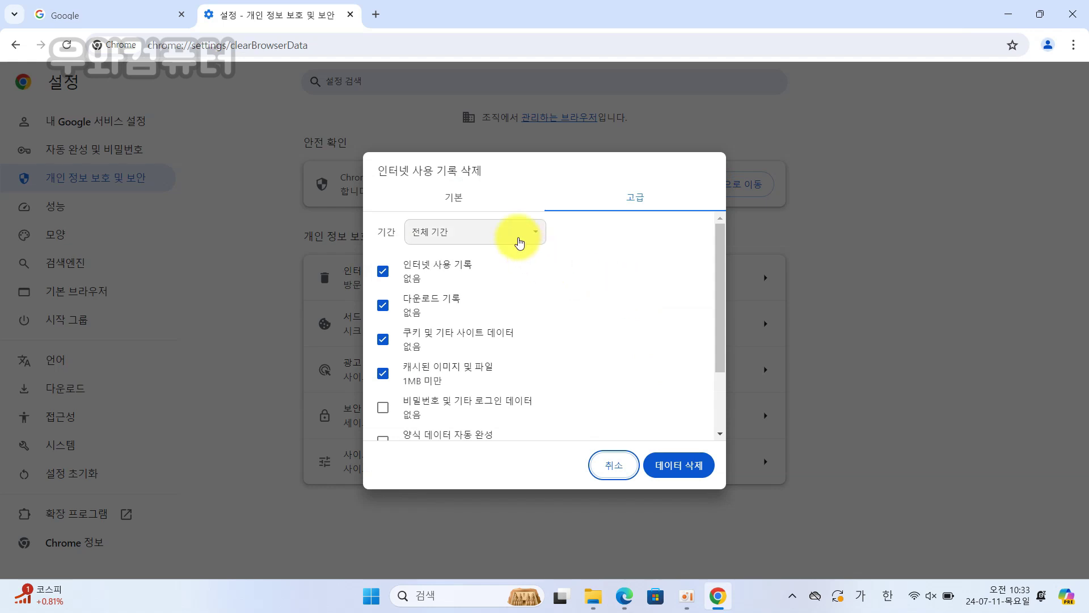
{"action": "left_click", "coordinate": [483, 202]}
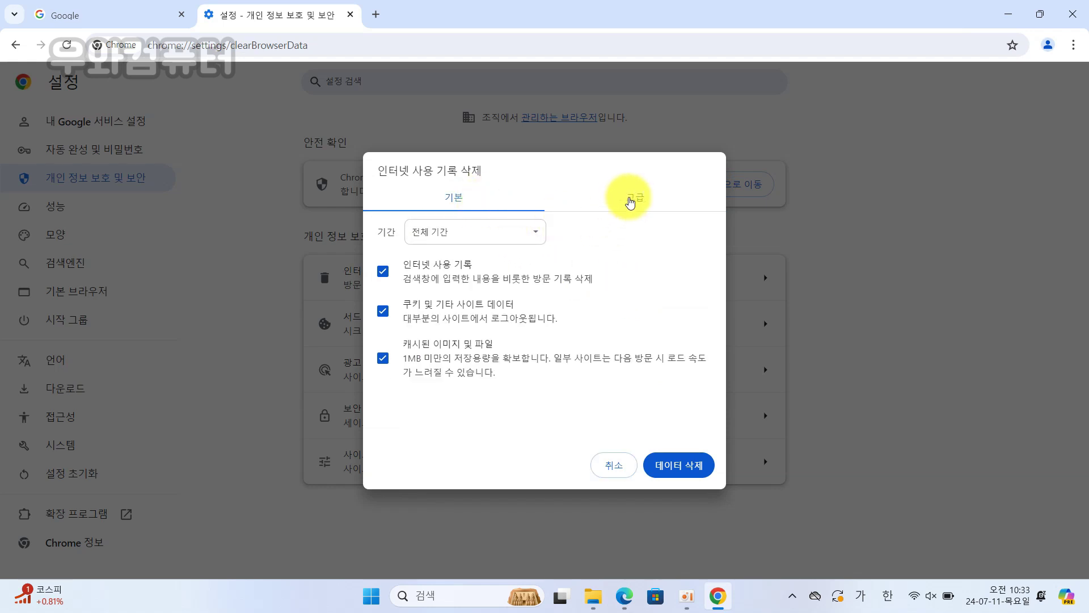
{"action": "left_click", "coordinate": [629, 200]}
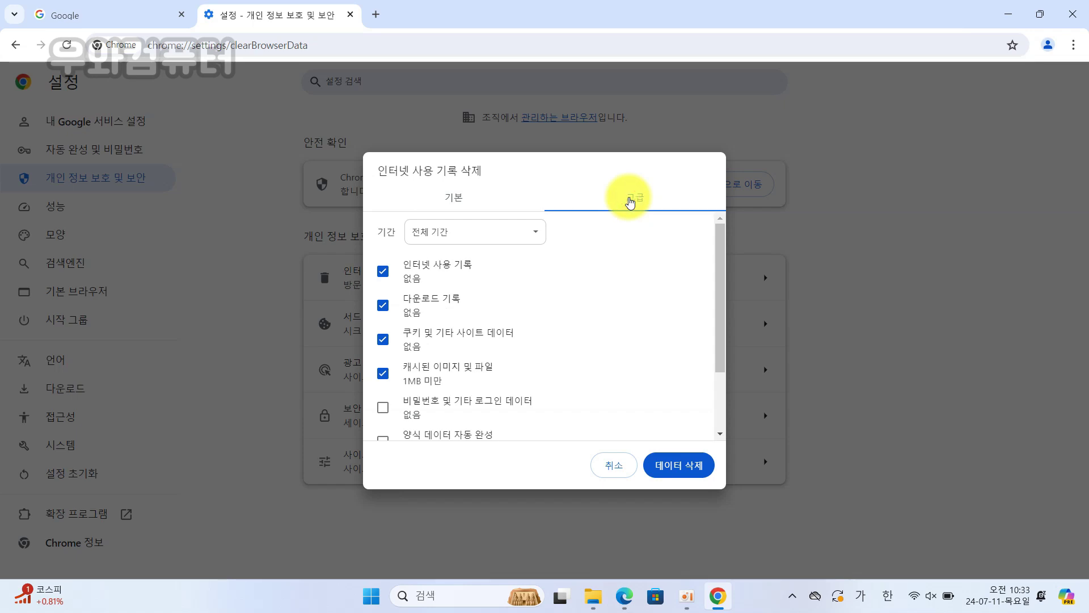
{"action": "left_click", "coordinate": [614, 467]}
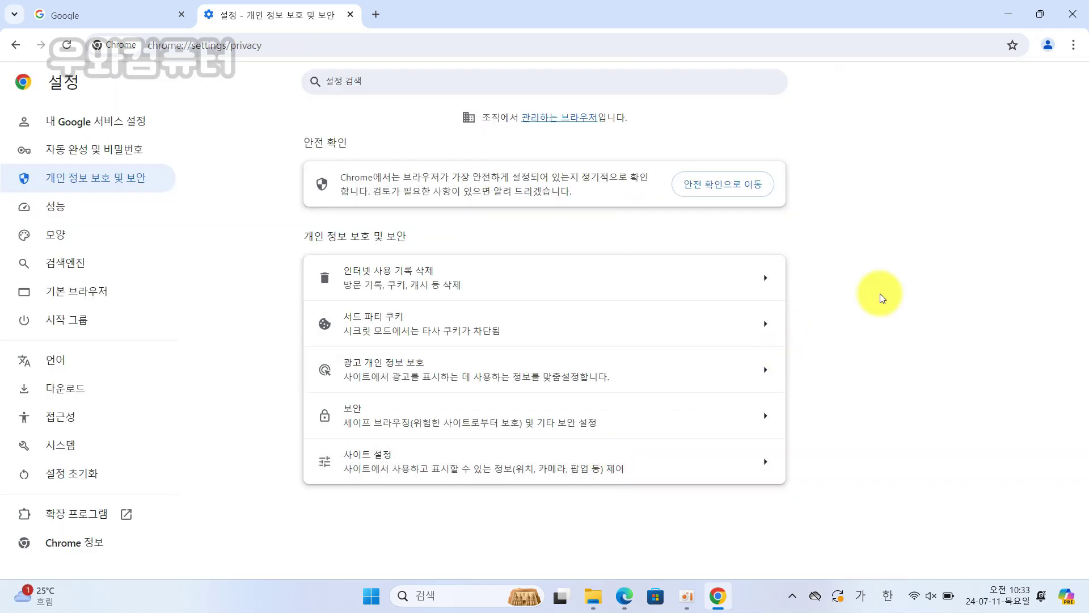
Minimize Chrome and extract the desktop archive 앗이런오류-해결패치ALL.zip into a folder of the same name
{"action": "left_click", "coordinate": [1001, 16]}
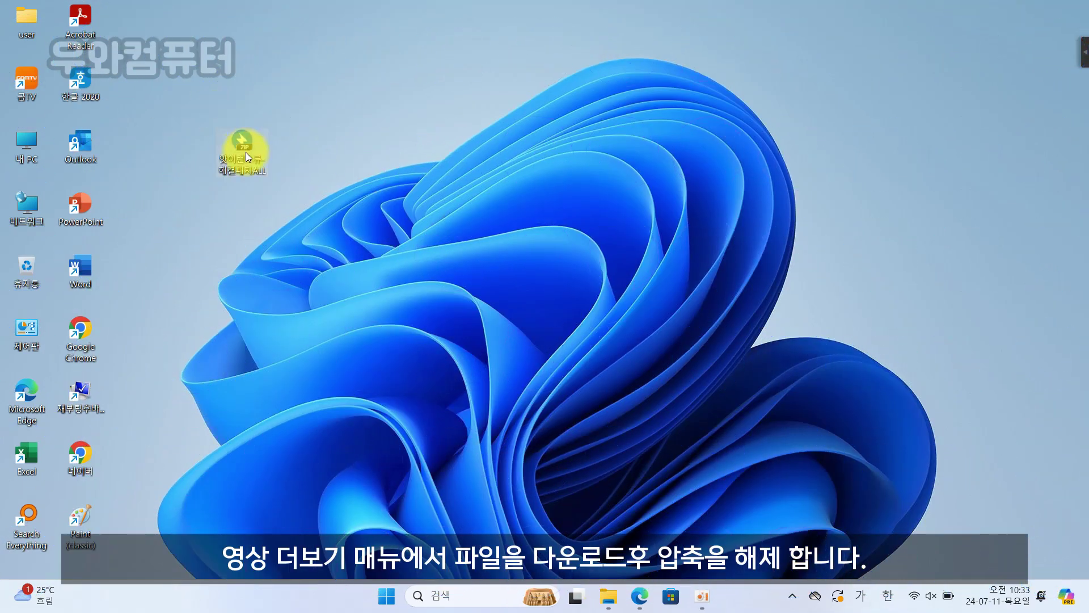
{"action": "left_click", "coordinate": [246, 151]}
{"action": "right_click", "coordinate": [247, 151]}
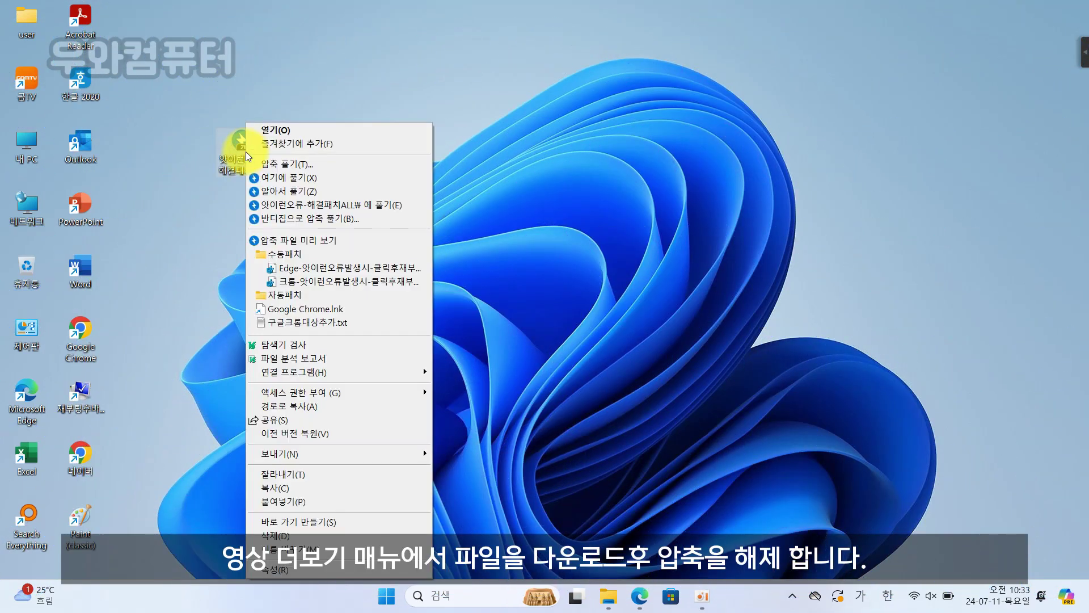
{"action": "left_click", "coordinate": [307, 204]}
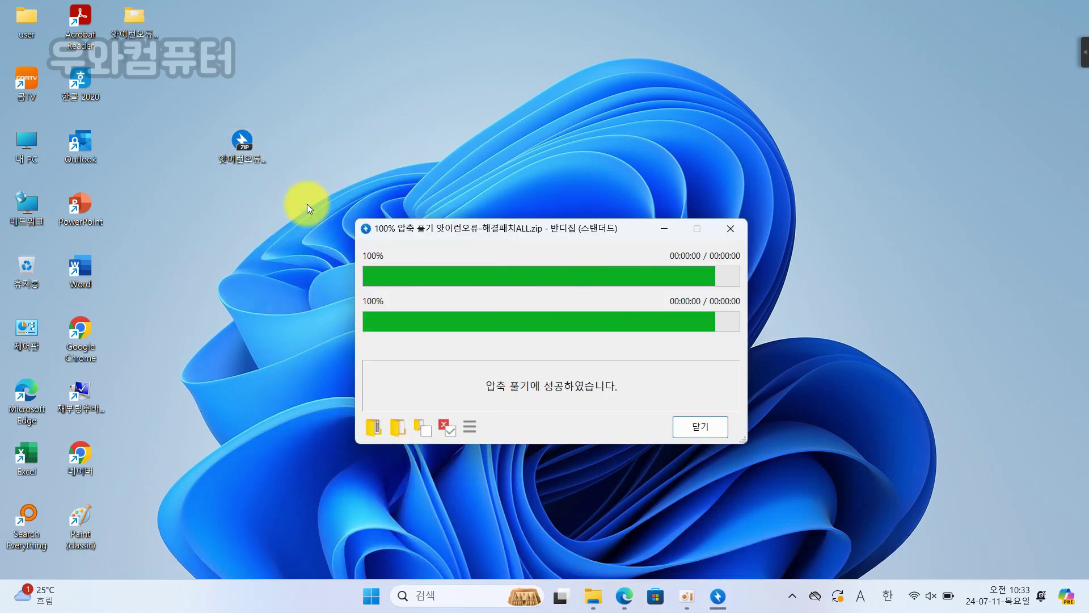
{"action": "left_click", "coordinate": [716, 428]}
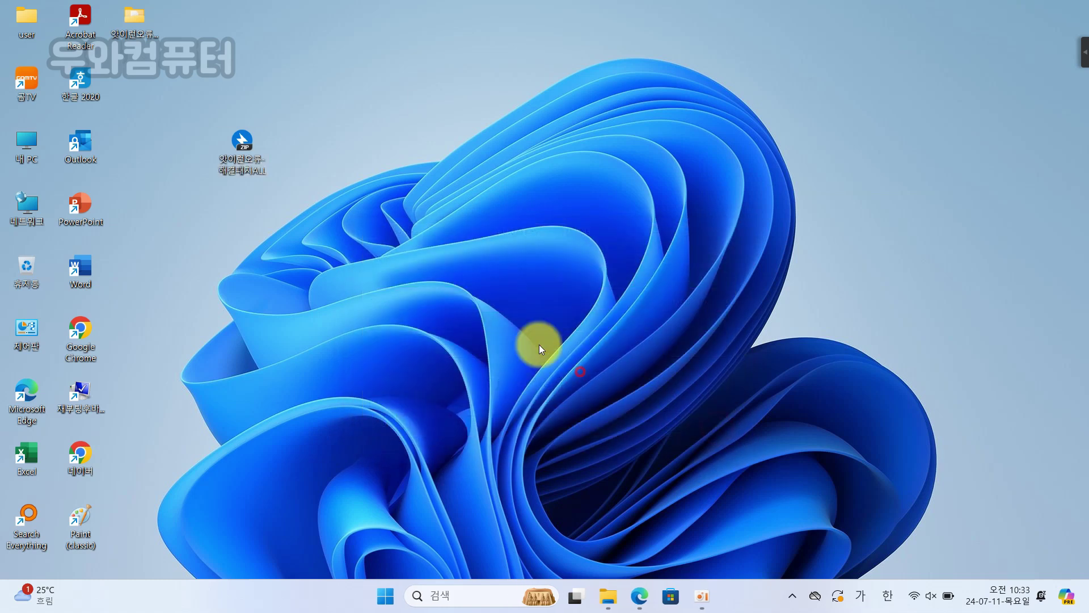
Place the extracted 앗이런오류-해결패치ALL folder beside its archive on the desktop and open it
{"action": "left_click_drag", "start_coordinate": [139, 27], "coordinate": [238, 193]}
{"action": "left_click_drag", "start_coordinate": [142, 15], "coordinate": [293, 138]}
{"action": "double_click", "coordinate": [294, 138]}
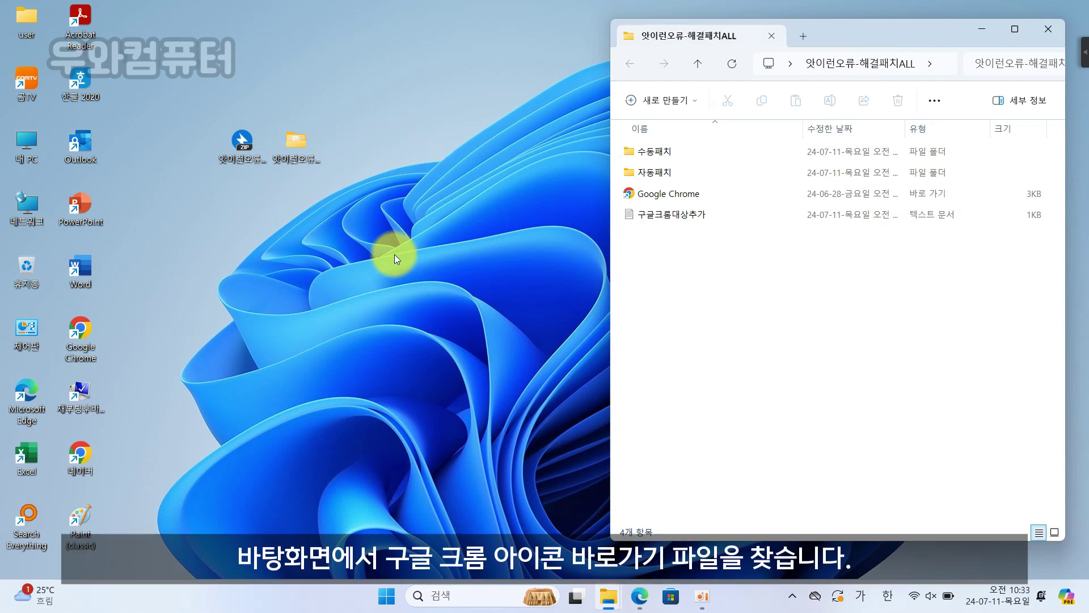
Move the desktop's Google Chrome shortcut clear of the other icons and open its properties, placing the cursor in the target path
{"action": "left_click_drag", "start_coordinate": [94, 335], "coordinate": [165, 245]}
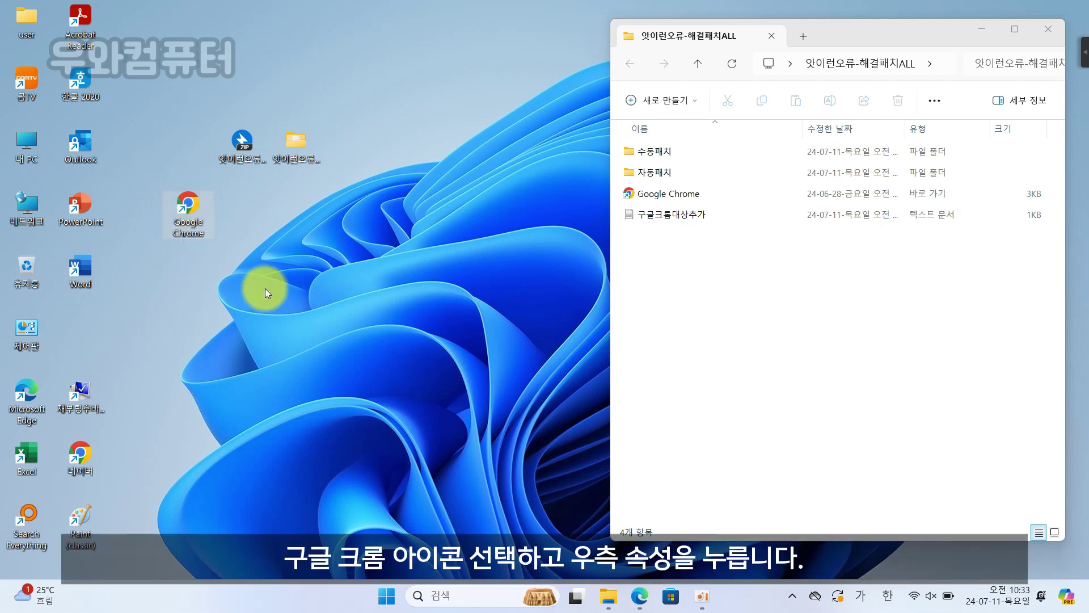
{"action": "right_click", "coordinate": [187, 210]}
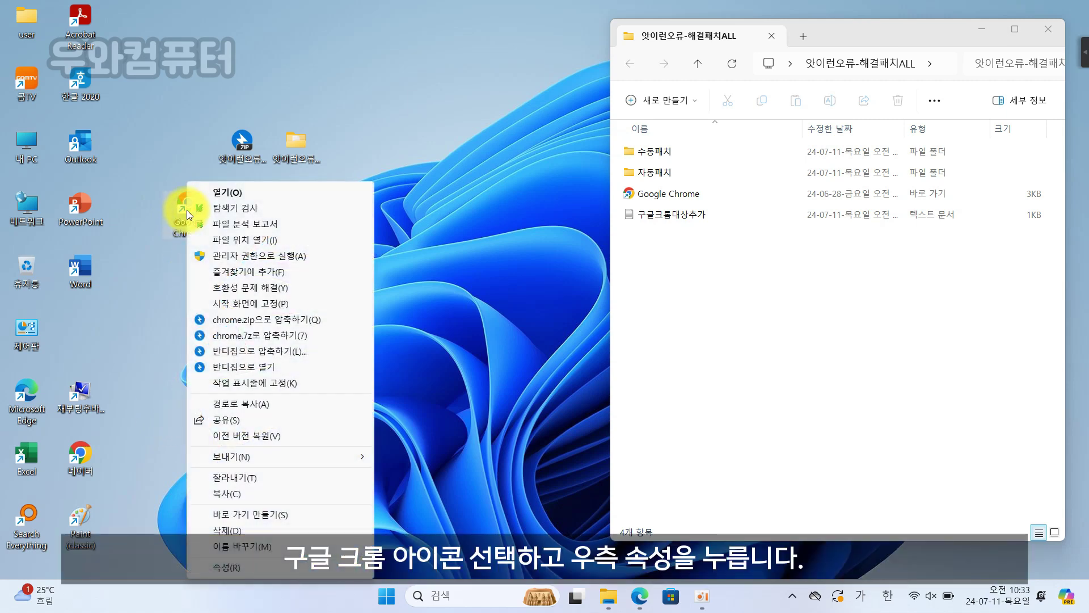
{"action": "left_click", "coordinate": [238, 567]}
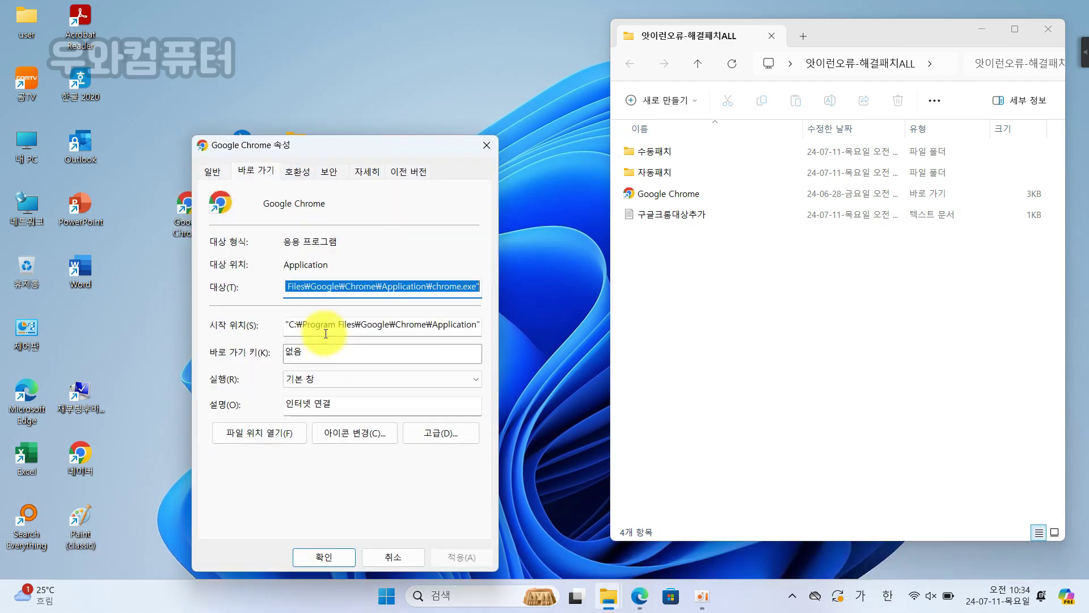
{"action": "left_click_drag", "start_coordinate": [361, 150], "coordinate": [292, 63]}
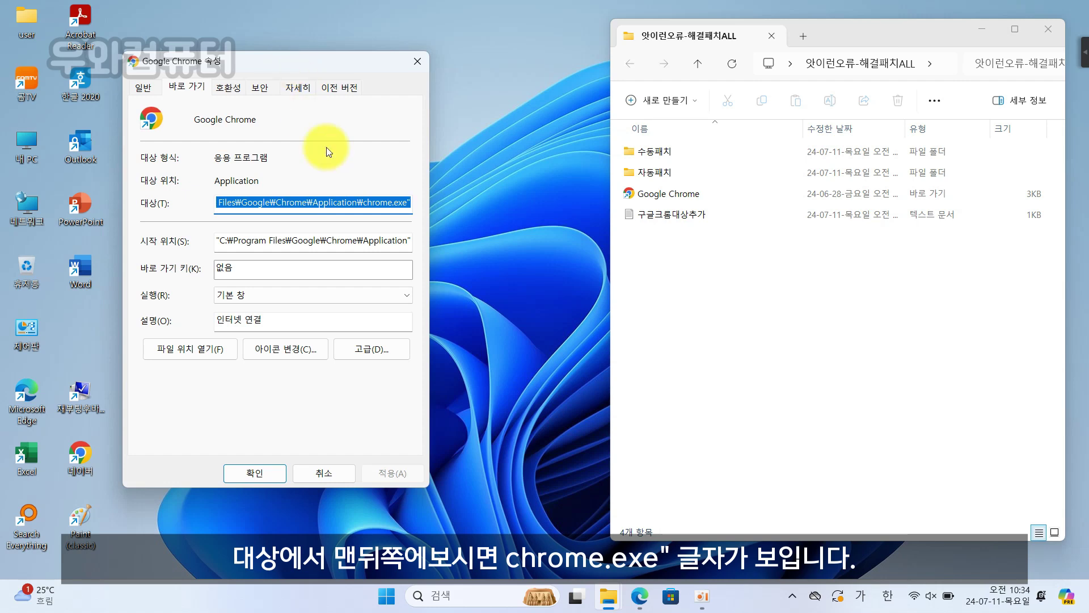
{"action": "left_click", "coordinate": [334, 203]}
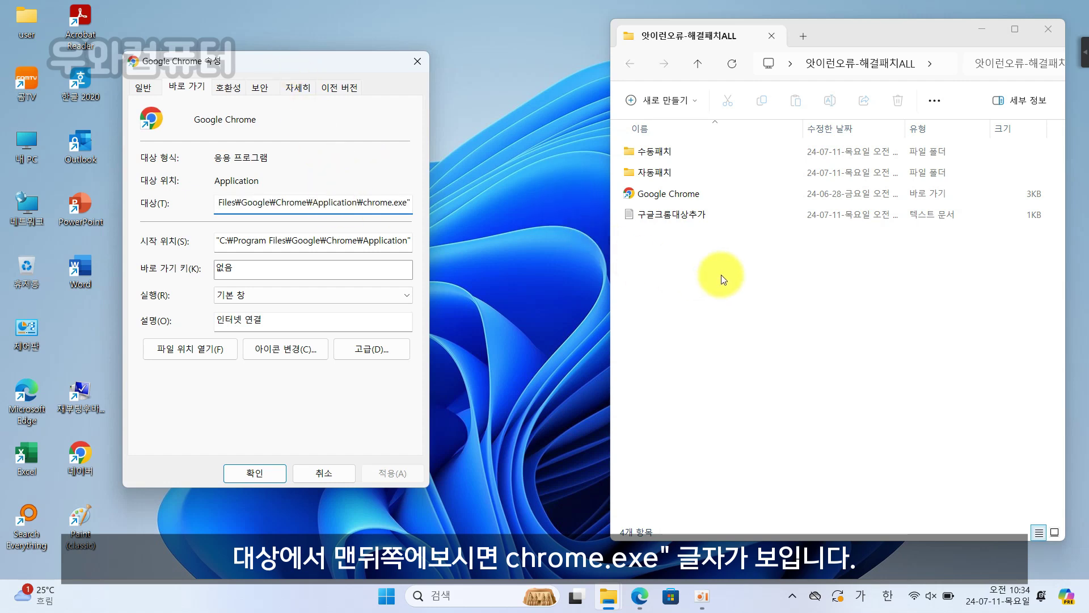
Open the text file 구글크롬대상추가 and copy its --no-sandbox text
{"action": "left_click", "coordinate": [667, 219]}
{"action": "double_click", "coordinate": [667, 218]}
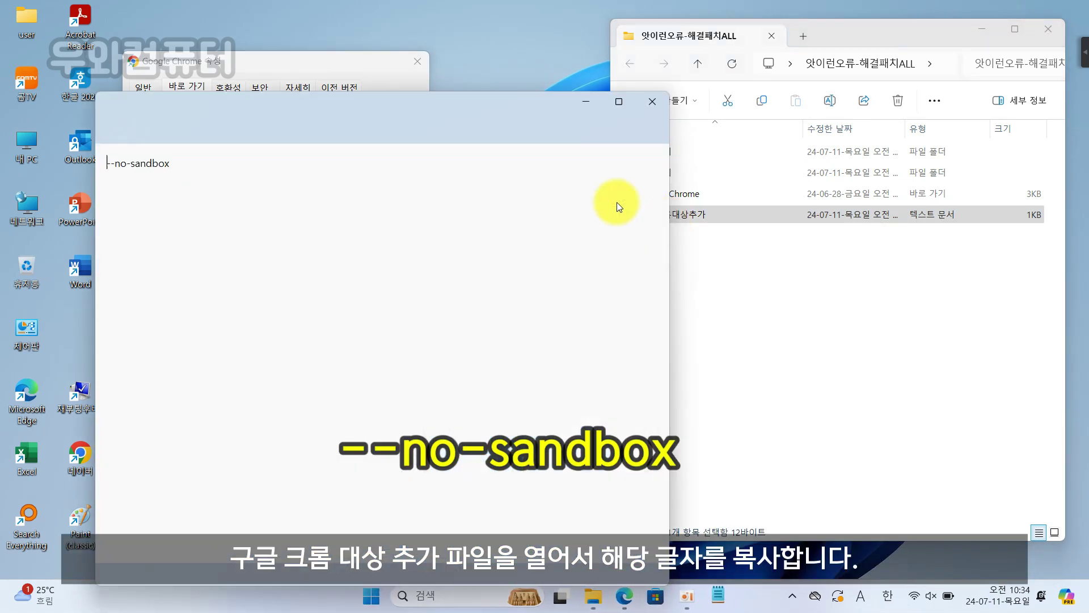
{"action": "left_click_drag", "start_coordinate": [413, 117], "coordinate": [883, 97]}
{"action": "left_click_drag", "start_coordinate": [666, 151], "coordinate": [584, 152]}
{"action": "right_click", "coordinate": [618, 155]}
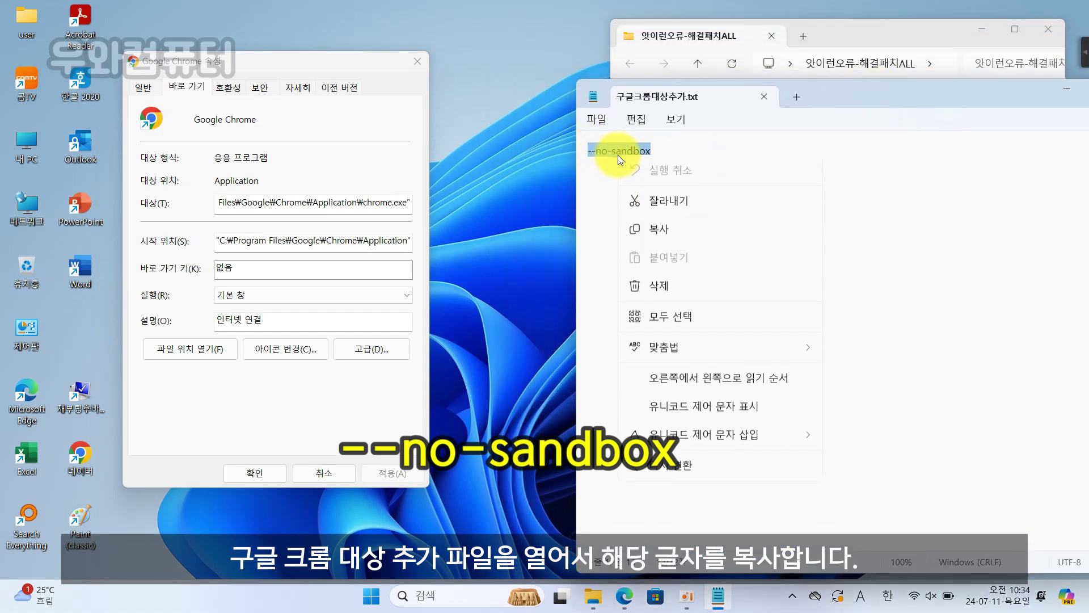
{"action": "left_click", "coordinate": [664, 224]}
{"action": "left_click", "coordinate": [665, 224]}
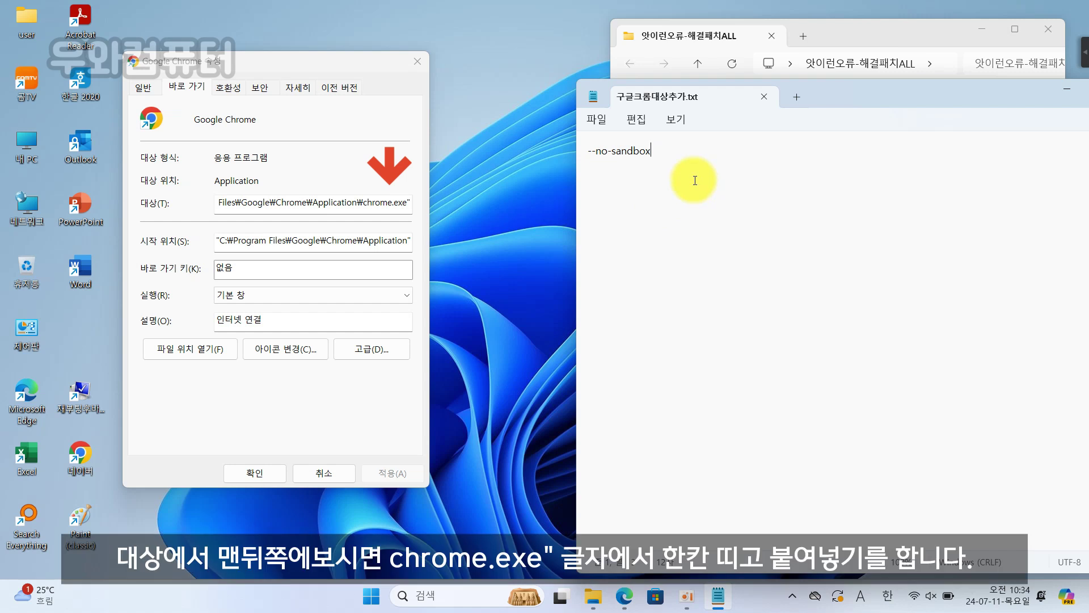
Append a space and --no-sandbox after chrome.exe" in the Chrome shortcut's target path
{"action": "left_click", "coordinate": [411, 203]}
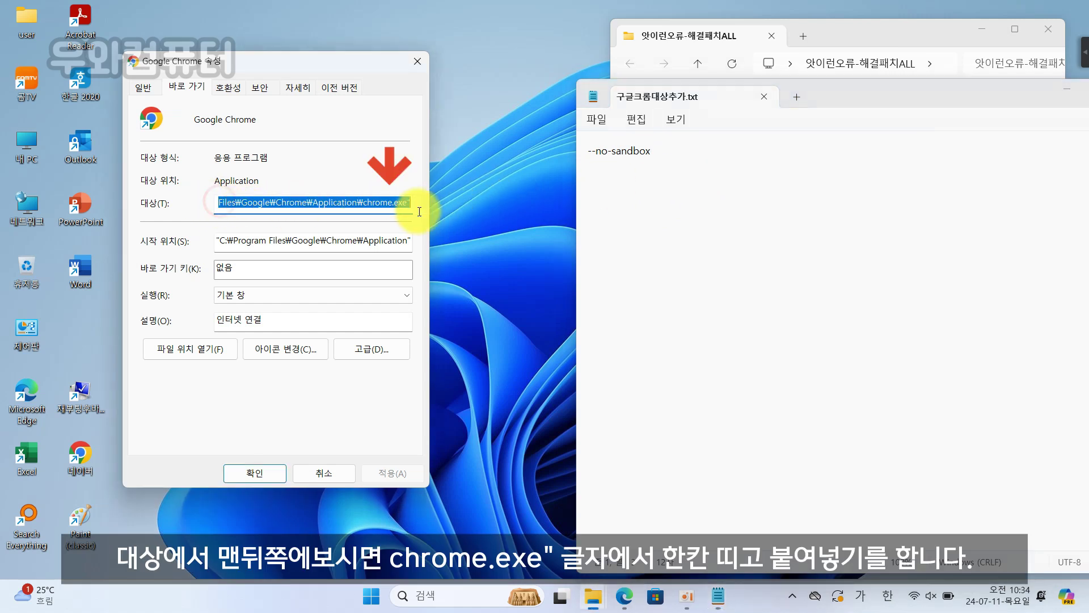
{"action": "left_click", "coordinate": [412, 206]}
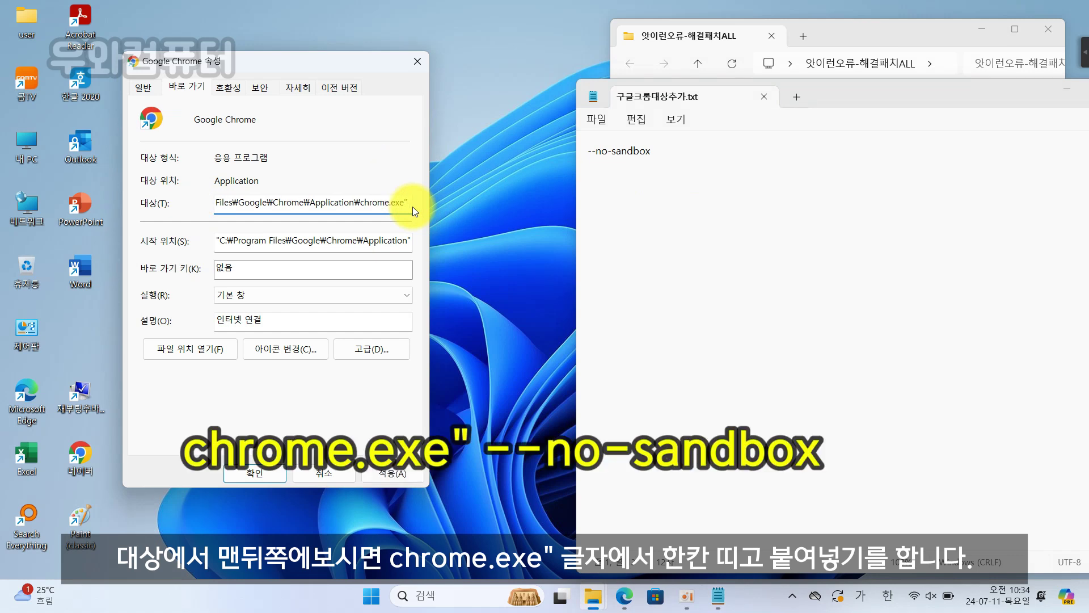
{"action": "key", "text": "ctrl+v"}
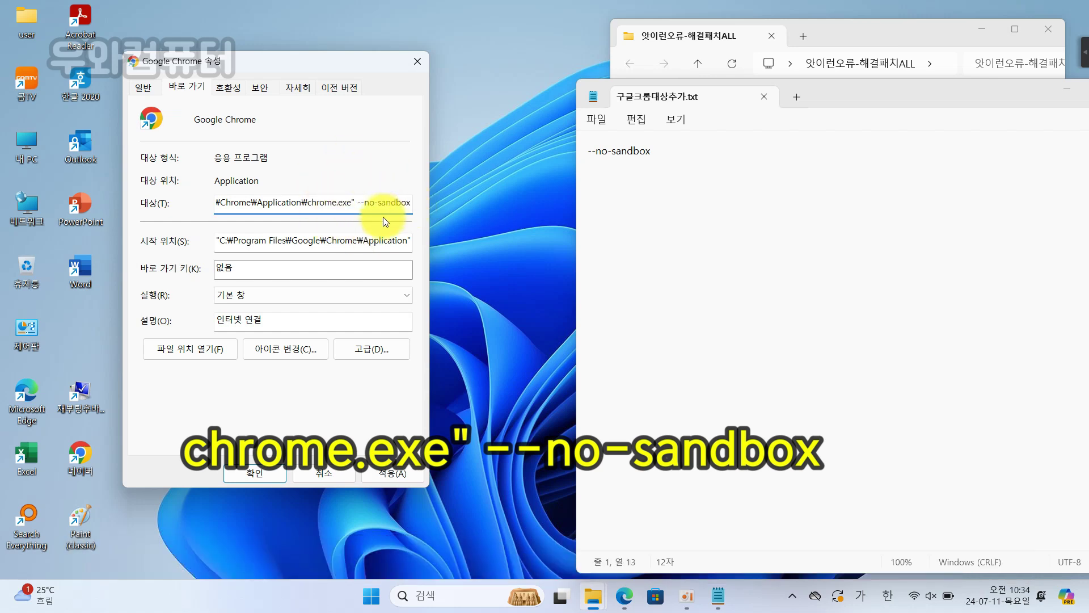
Apply the --no-sandbox addition to the Chrome shortcut's target and close its properties
{"action": "left_click_drag", "start_coordinate": [355, 203], "coordinate": [419, 215]}
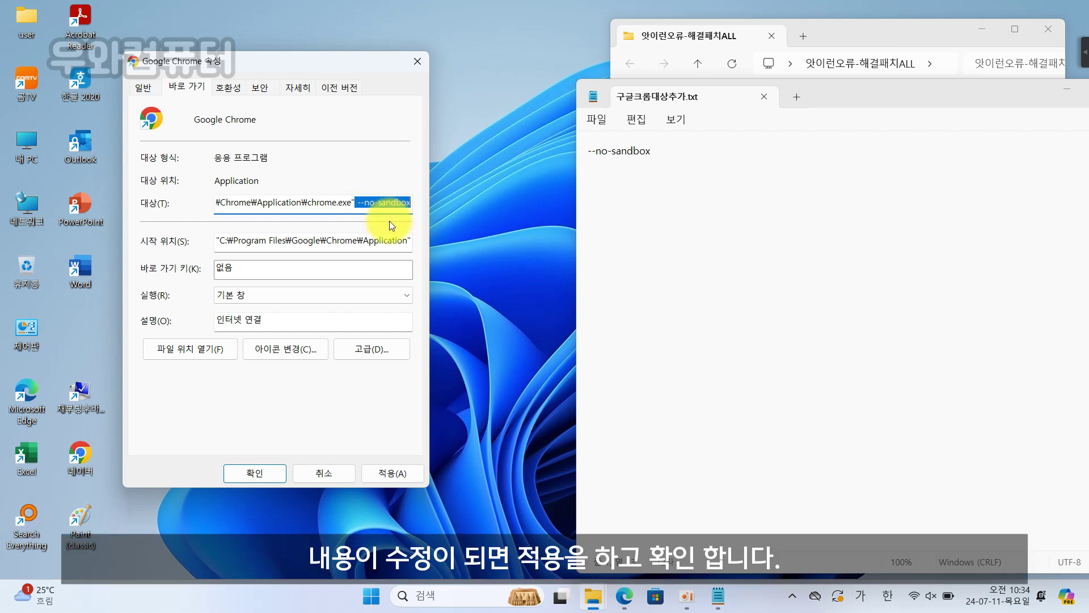
{"action": "left_click", "coordinate": [391, 472]}
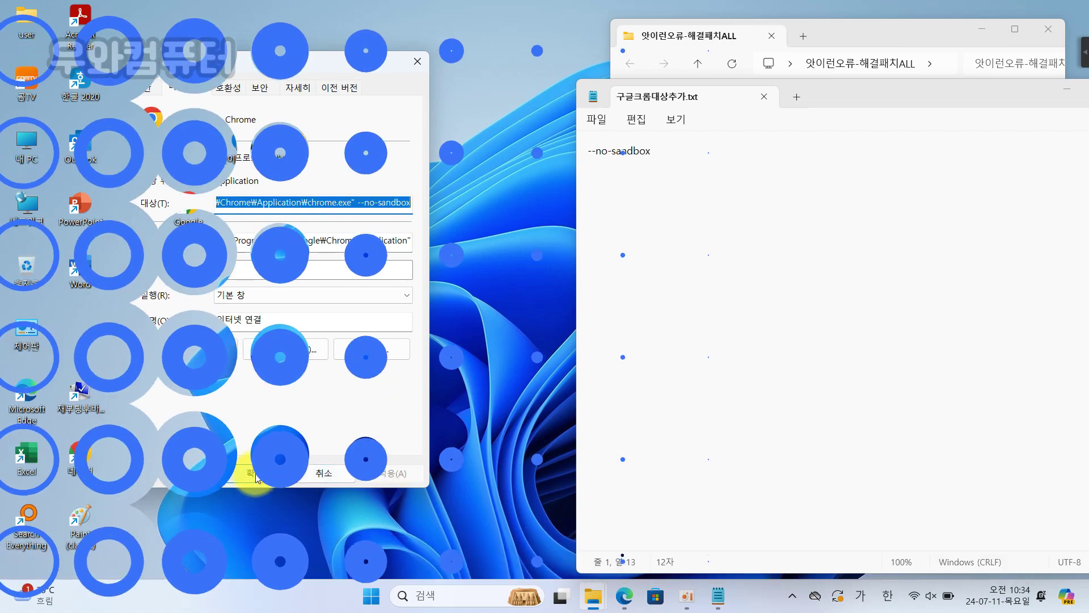
{"action": "left_click", "coordinate": [256, 473]}
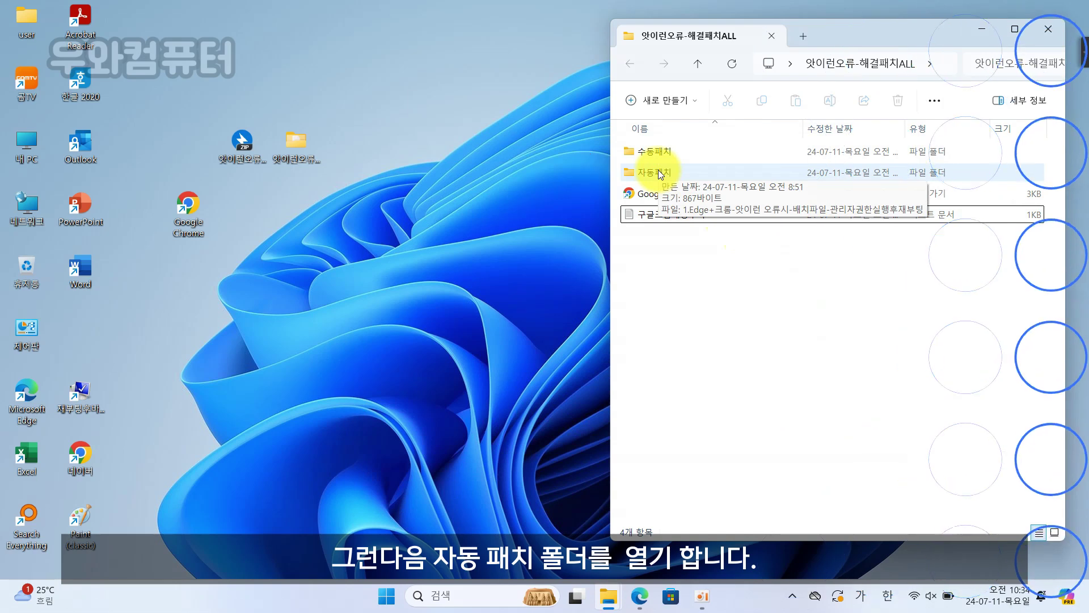
Run the batch file 1.Edge+크롬-앗이런 오류시-배치파일 from the 자동패치 folder as administrator, closing its console once it finishes
{"action": "left_click", "coordinate": [661, 173]}
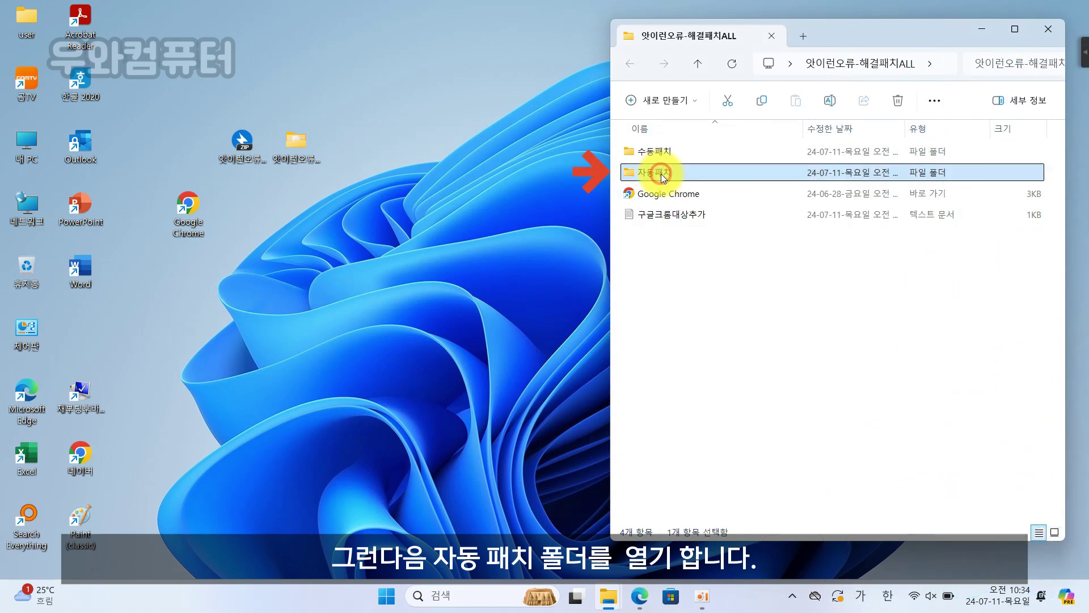
{"action": "double_click", "coordinate": [752, 175]}
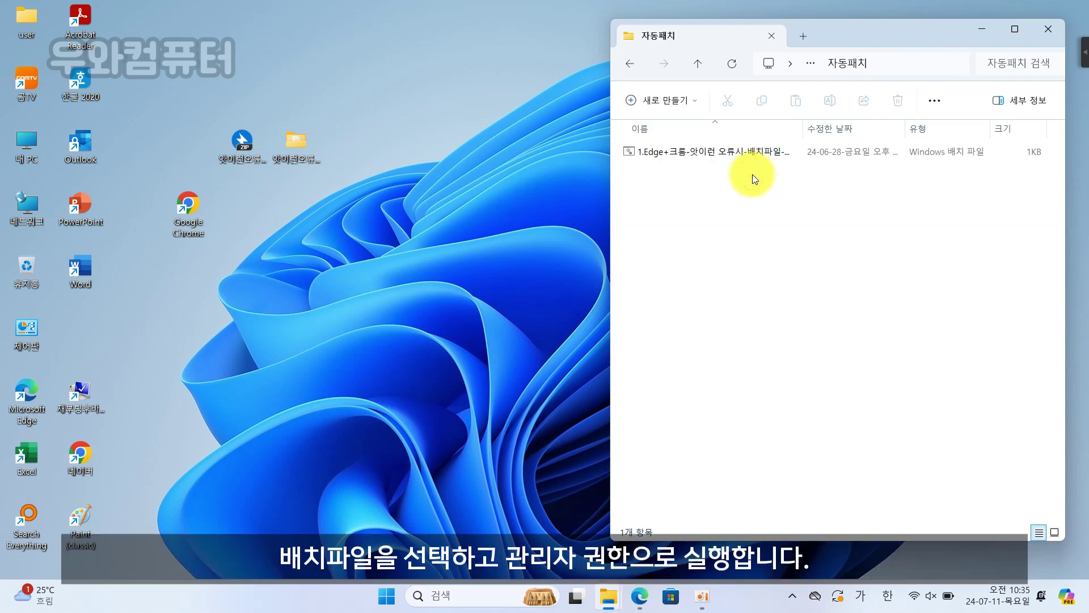
{"action": "right_click", "coordinate": [713, 152]}
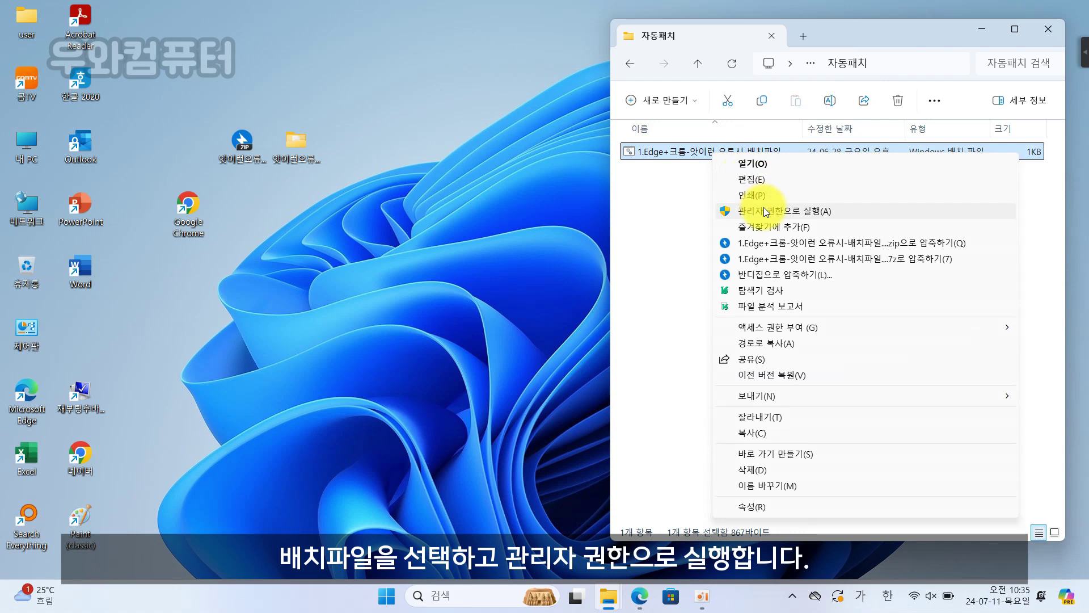
{"action": "left_click", "coordinate": [764, 211]}
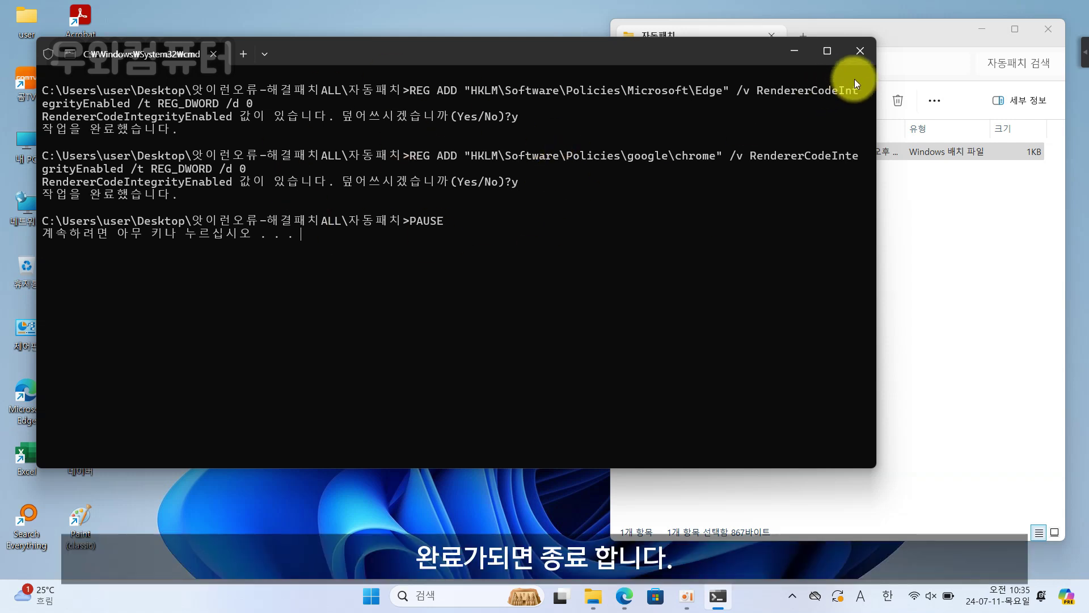
{"action": "left_click", "coordinate": [865, 50]}
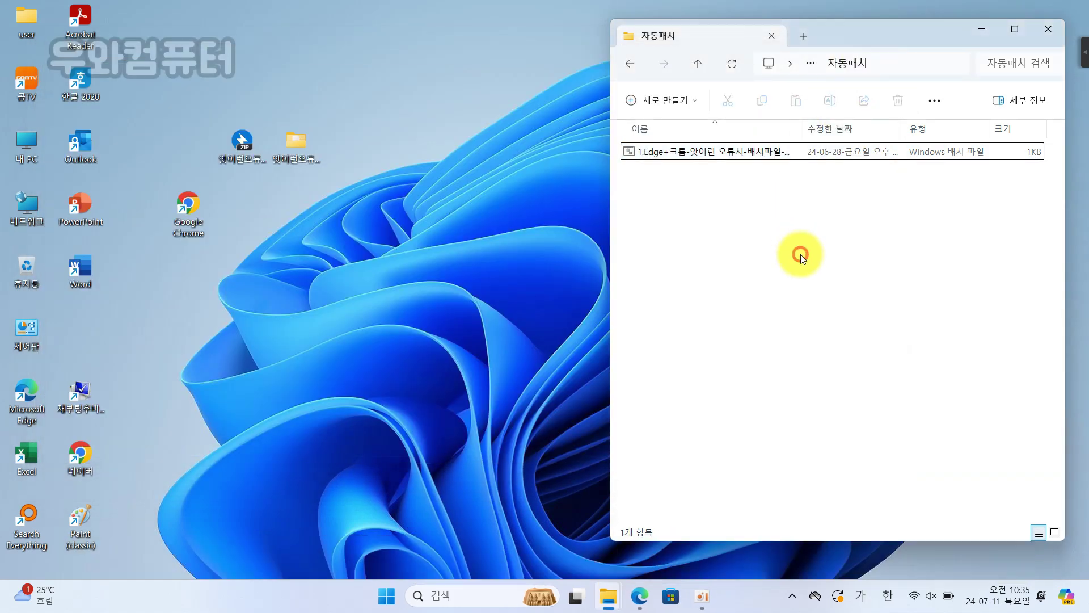
Search Windows for 제어판 and open 프로그램 및 기능 in it
{"action": "left_click", "coordinate": [446, 596]}
{"action": "type", "text": "제어판"}
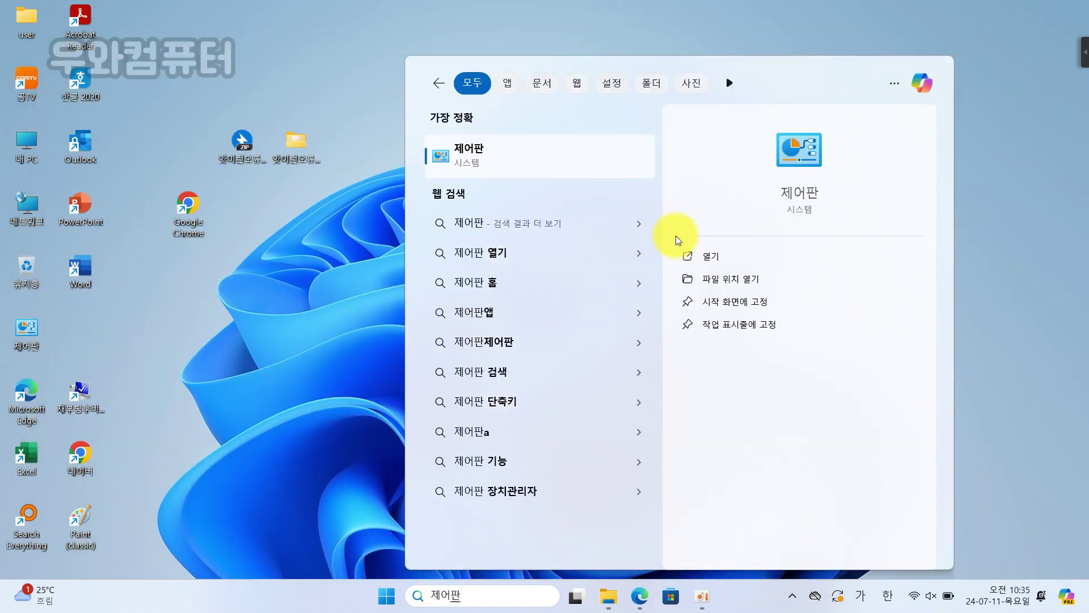
{"action": "left_click", "coordinate": [714, 259]}
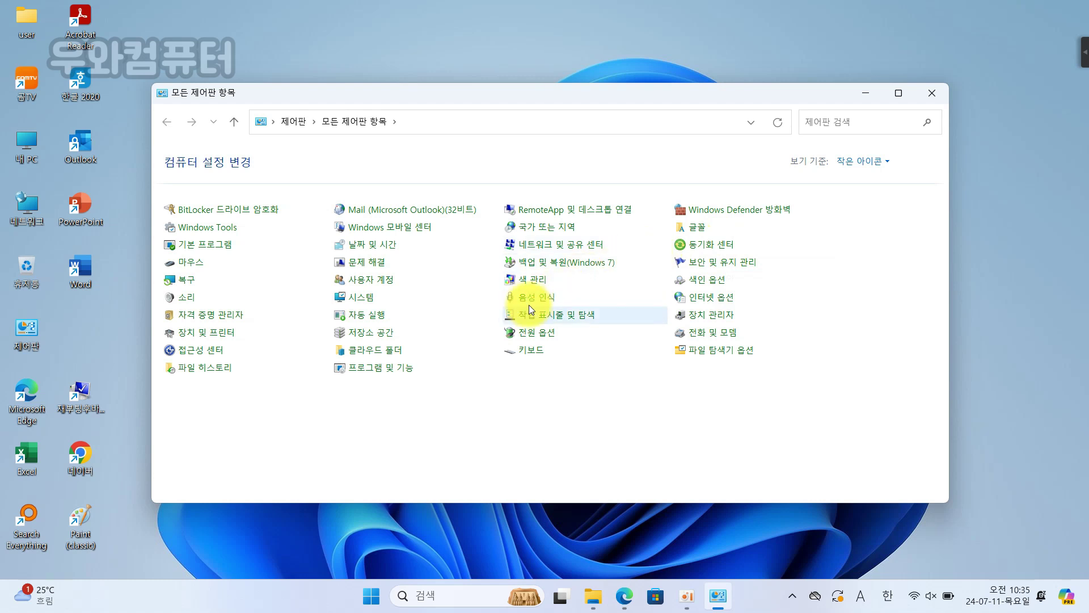
{"action": "left_click", "coordinate": [411, 370]}
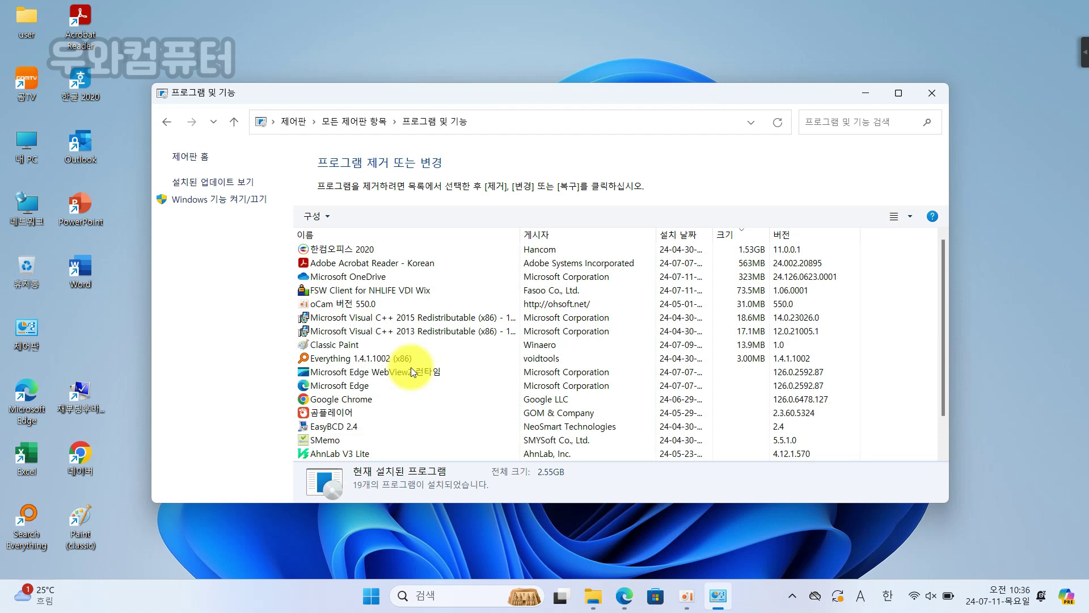
Uninstall the Fasoo program FSW Client for NHLIFE VDI Wix, confirming the removal, and close the installed programs window
{"action": "left_click", "coordinate": [570, 290]}
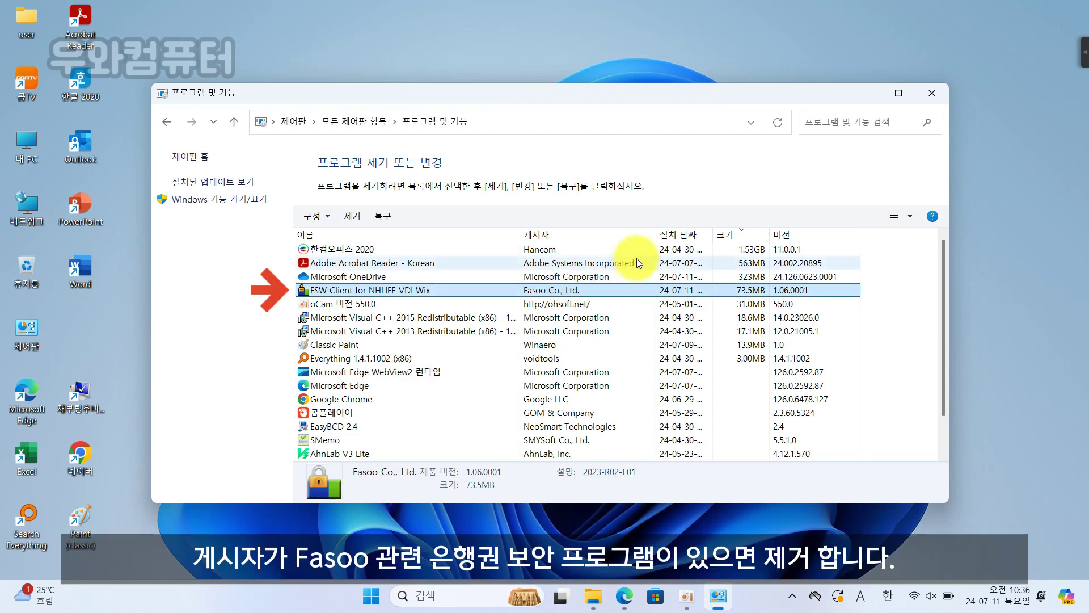
{"action": "right_click", "coordinate": [587, 294]}
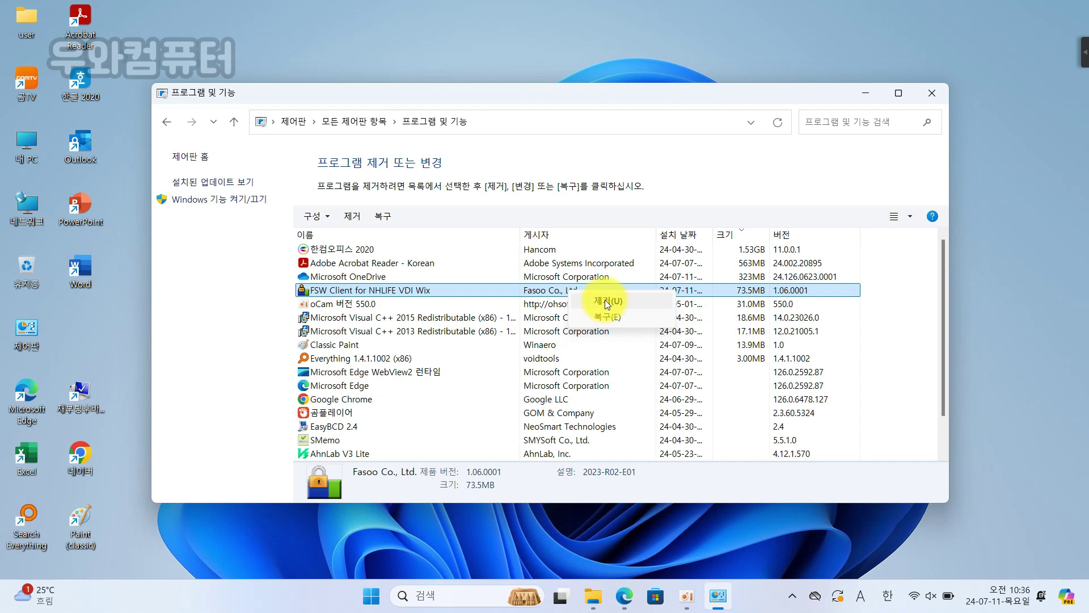
{"action": "left_click", "coordinate": [605, 299]}
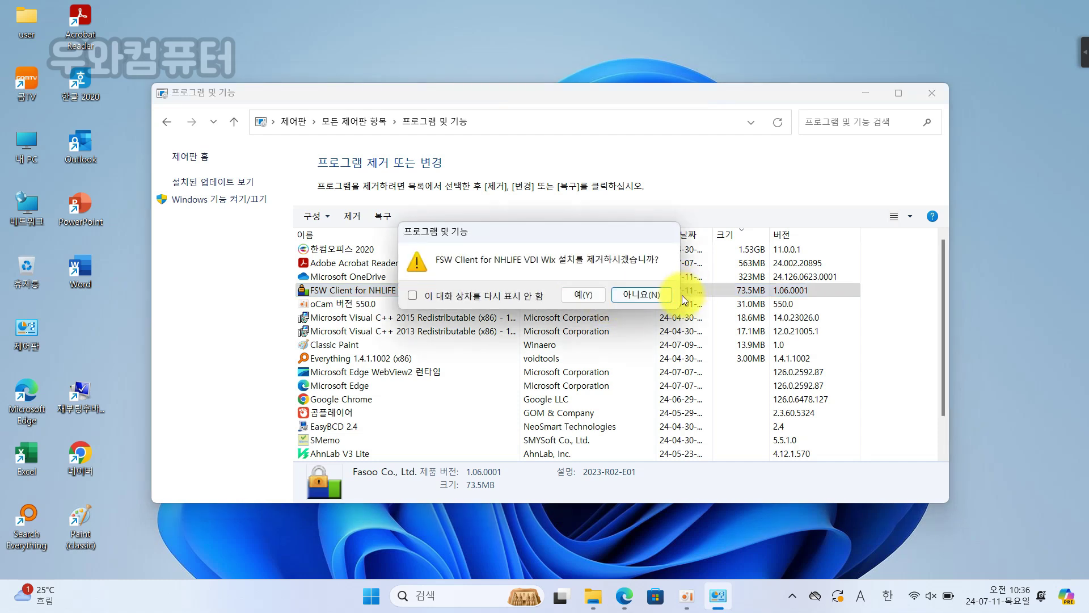
{"action": "left_click", "coordinate": [583, 295]}
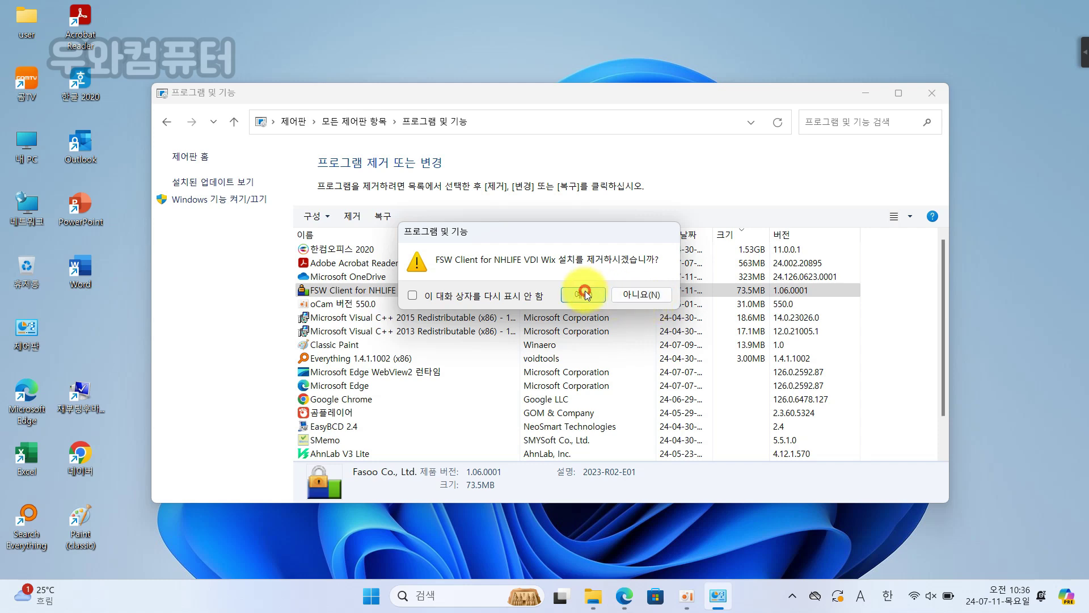
{"action": "left_click", "coordinate": [575, 322]}
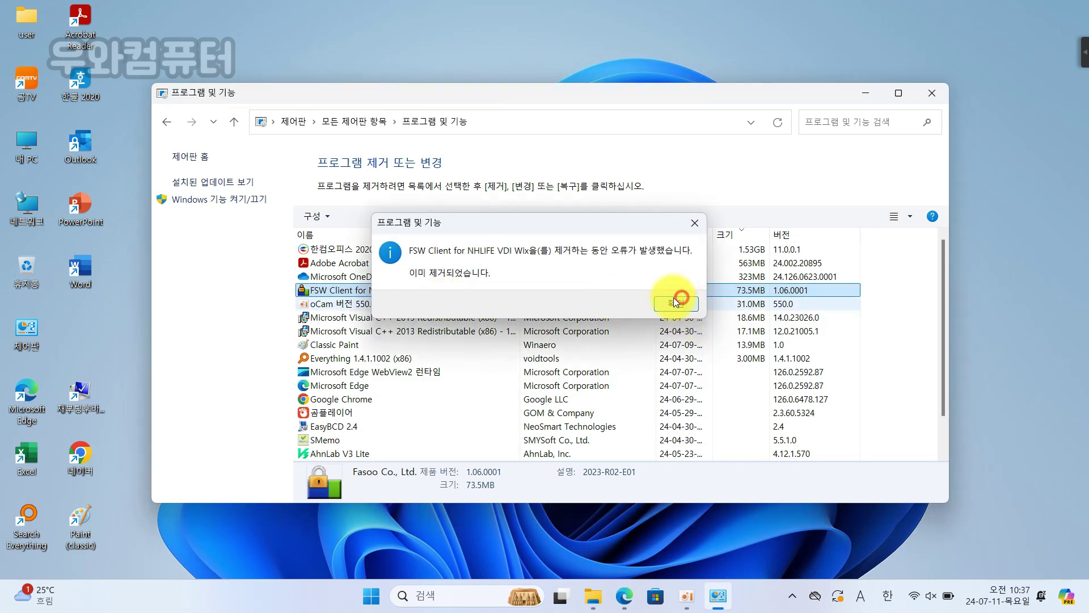
{"action": "left_click", "coordinate": [677, 302]}
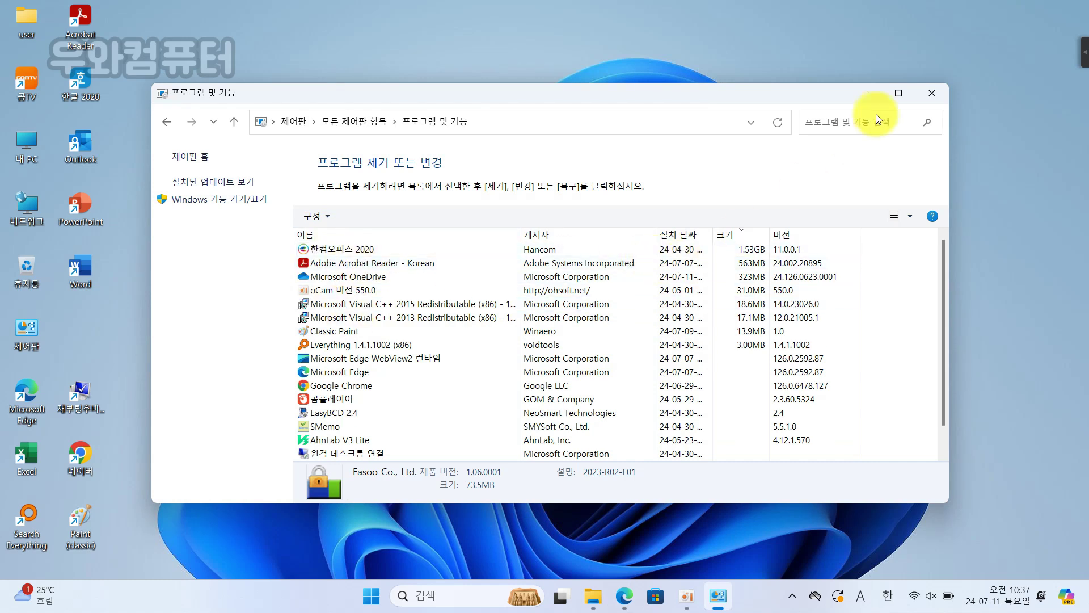
{"action": "left_click", "coordinate": [928, 94]}
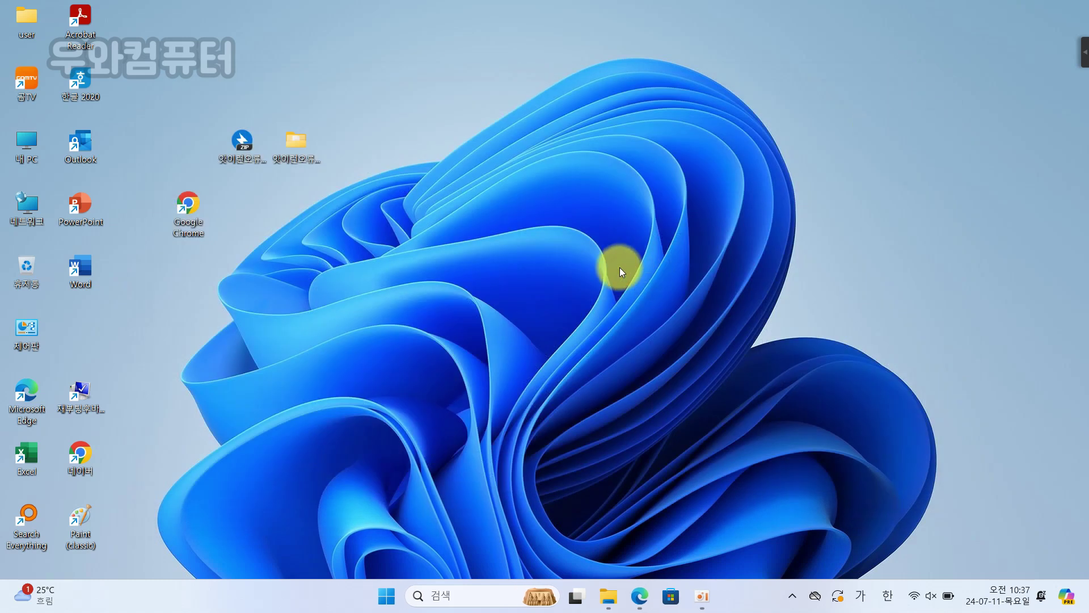
Restart the PC without installing the pending updates
{"action": "left_click", "coordinate": [387, 598]}
{"action": "left_click", "coordinate": [720, 548]}
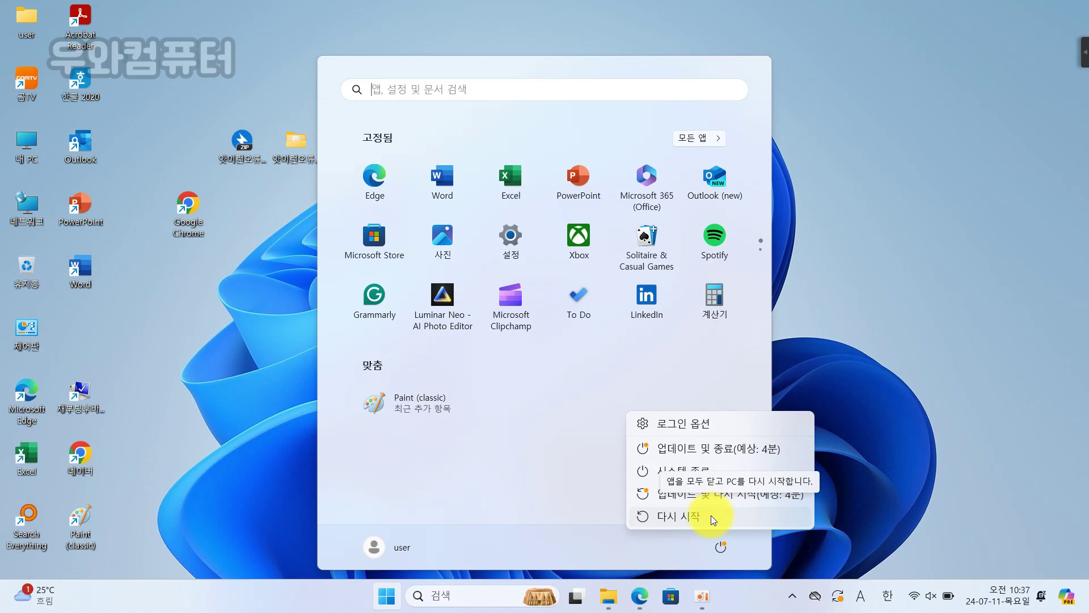
{"action": "left_click", "coordinate": [711, 515]}
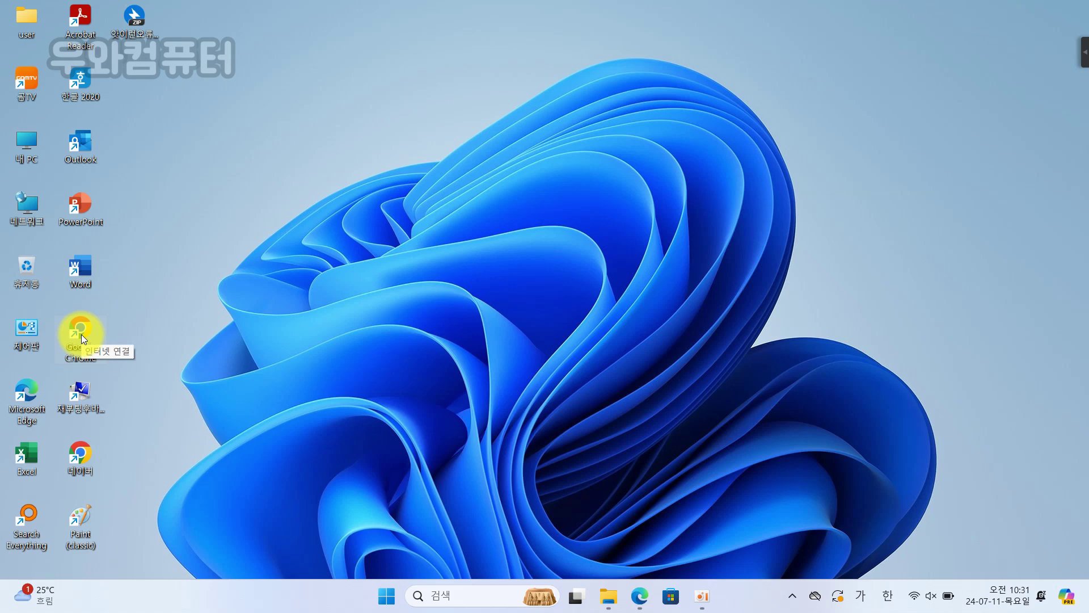
Test page loading in Google Chrome by searching for 구글 and opening the 구글 result, dismissing the card that pops up
{"action": "double_click", "coordinate": [81, 334]}
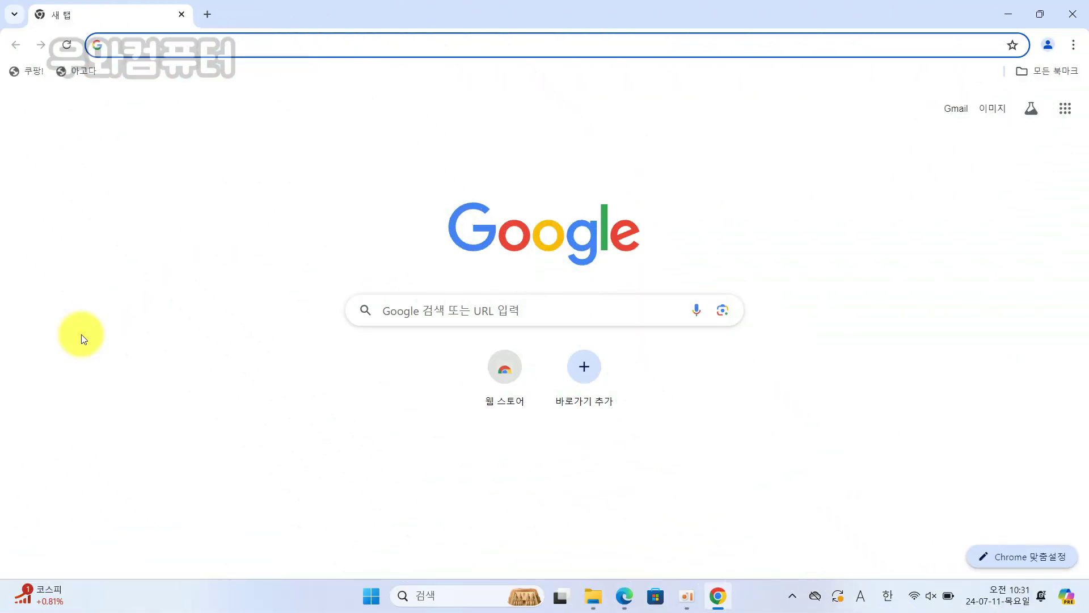
{"action": "key", "text": "Hangul"}
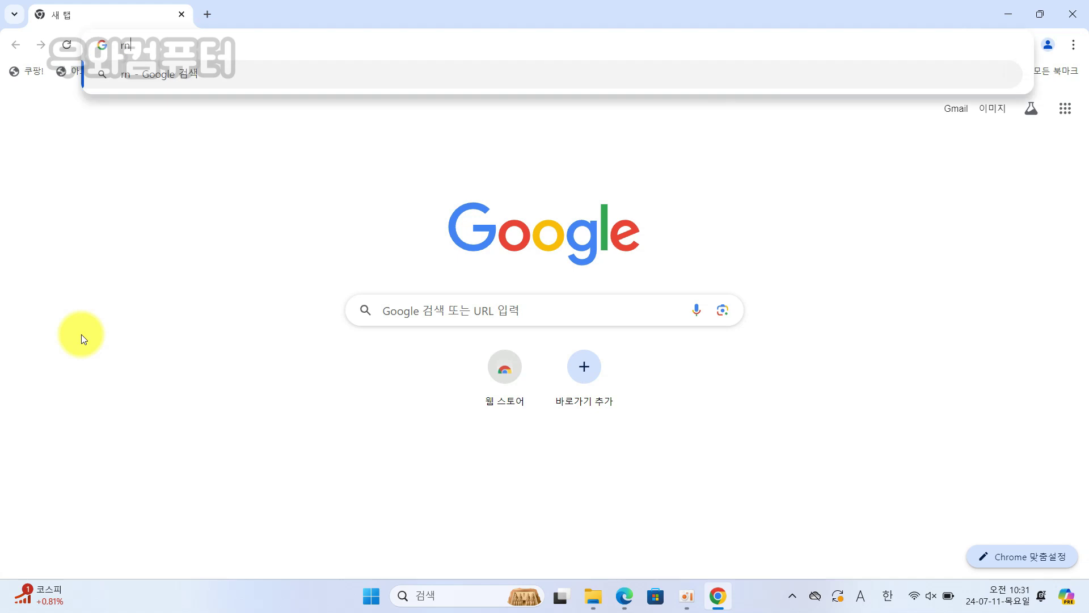
{"action": "type", "text": "구글"}
{"action": "key", "text": "Return"}
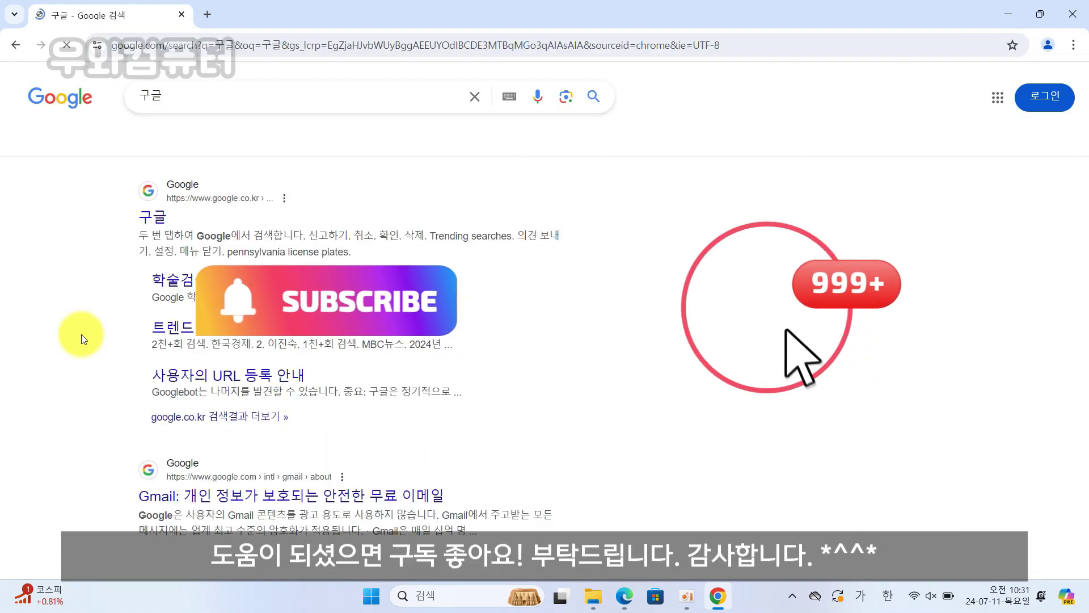
{"action": "left_click", "coordinate": [159, 221]}
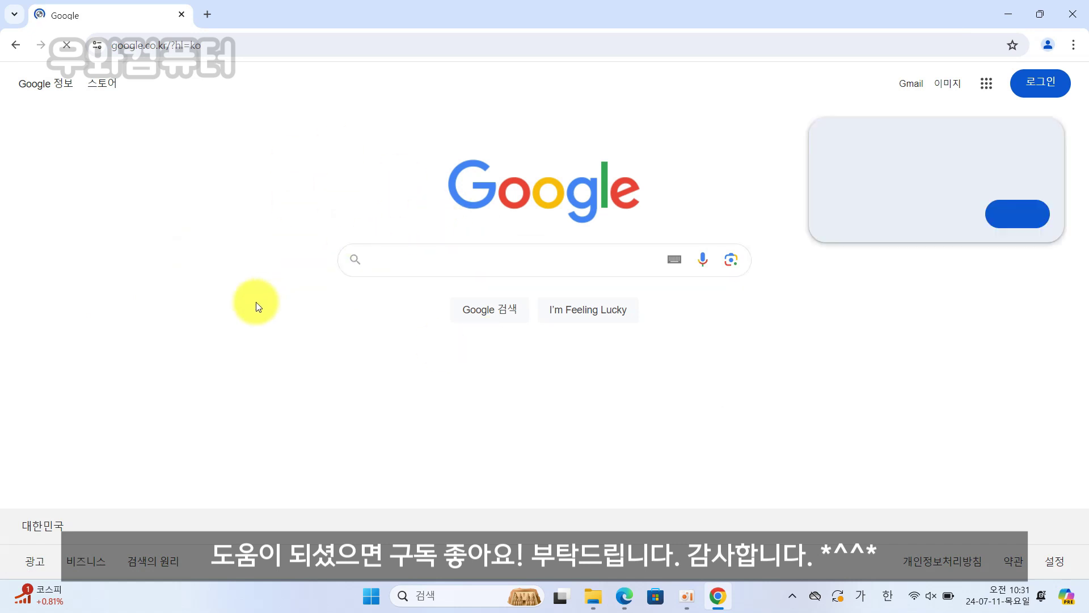
{"action": "left_click", "coordinate": [904, 213]}
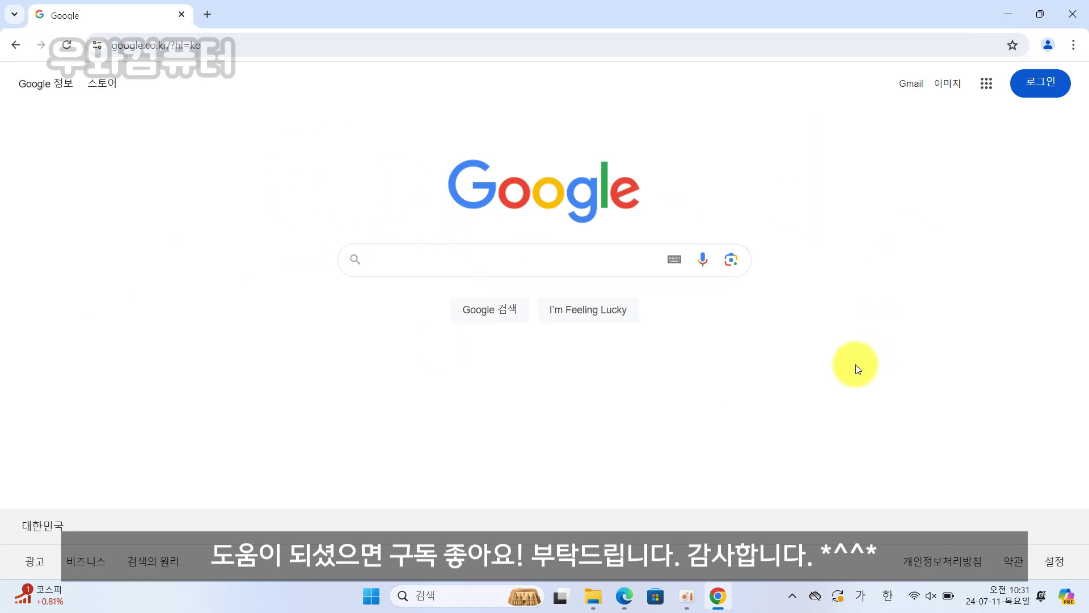